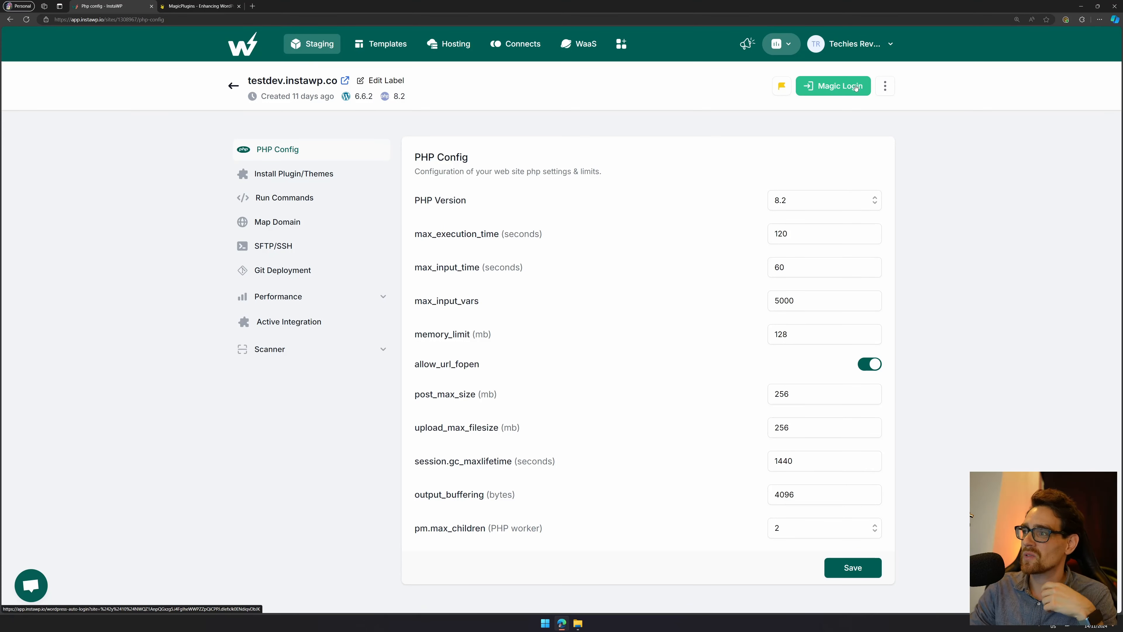
Step: Log in to the testdev.instawp.co WordPress admin and start creating the first checklist in MagicChecklists
{"action": "left_click", "coordinate": [853, 92]}
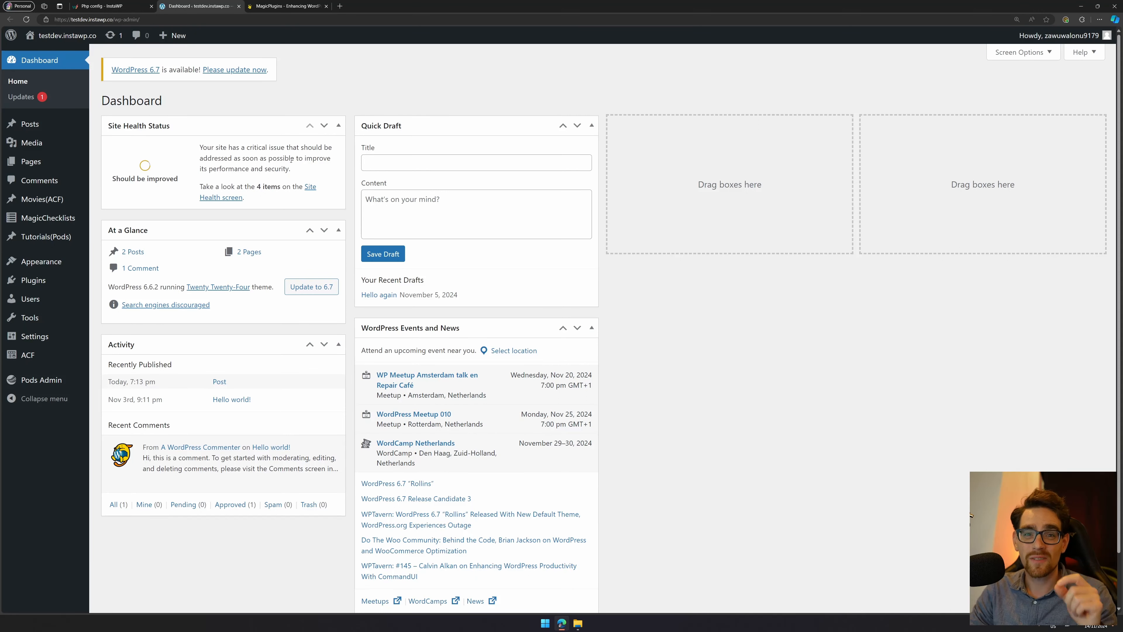
{"action": "mouse_move", "coordinate": [67, 224]}
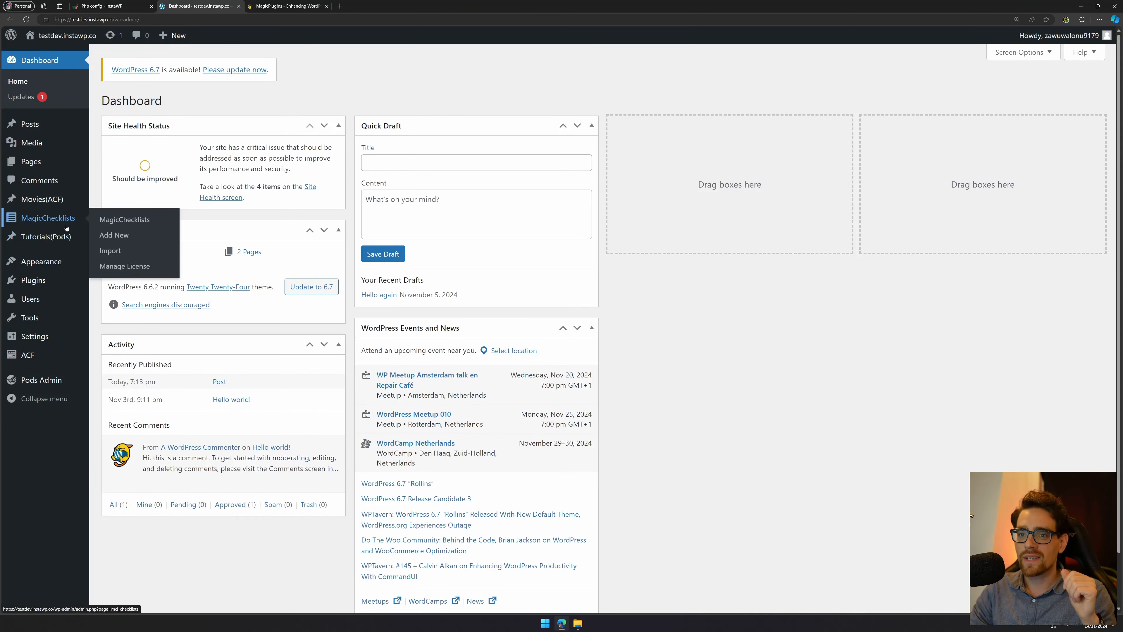
{"action": "left_click", "coordinate": [63, 226]}
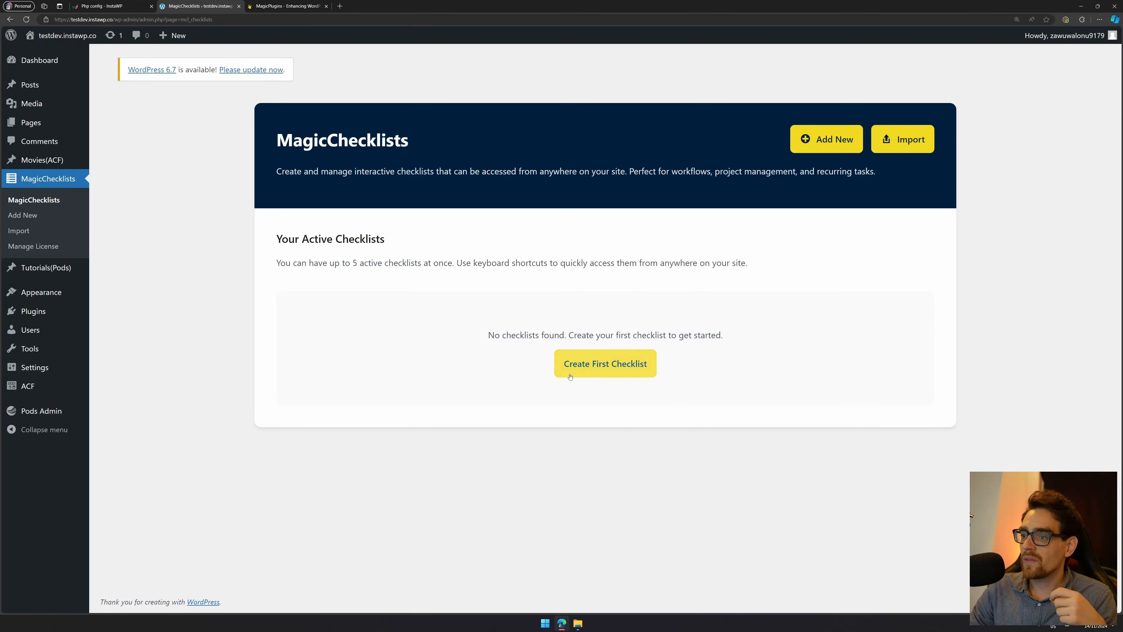
{"action": "left_click", "coordinate": [601, 368]}
Step: Title the new checklist "WordPress Maintenance" and enable its active status
{"action": "left_click", "coordinate": [365, 310]}
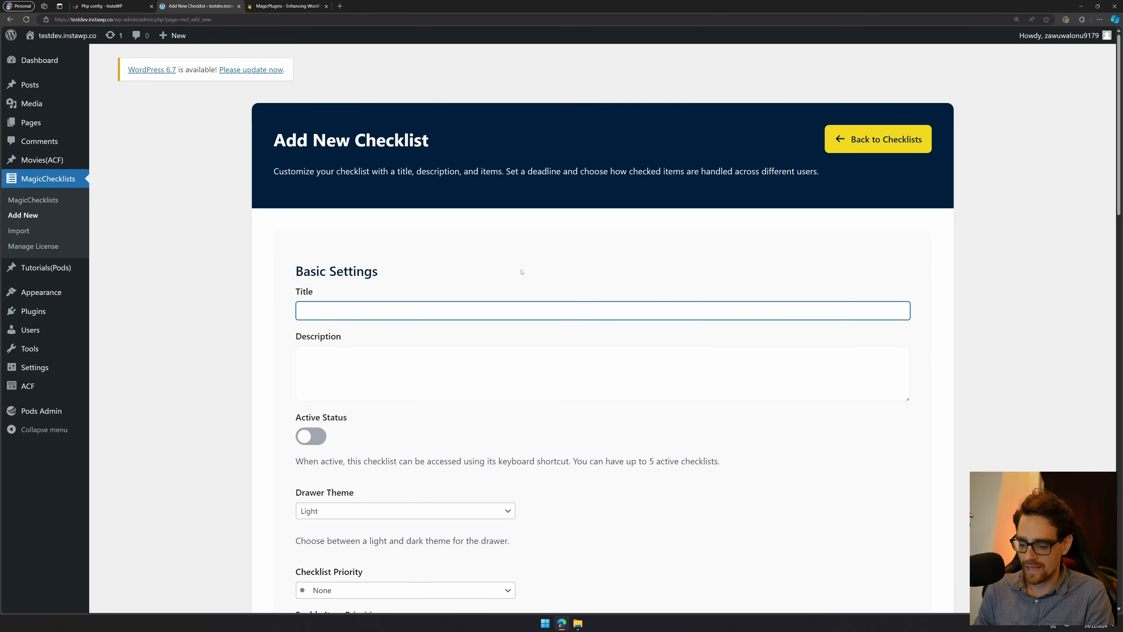
{"action": "scroll", "coordinate": [517, 266], "scroll_direction": "down", "scroll_amount": 1}
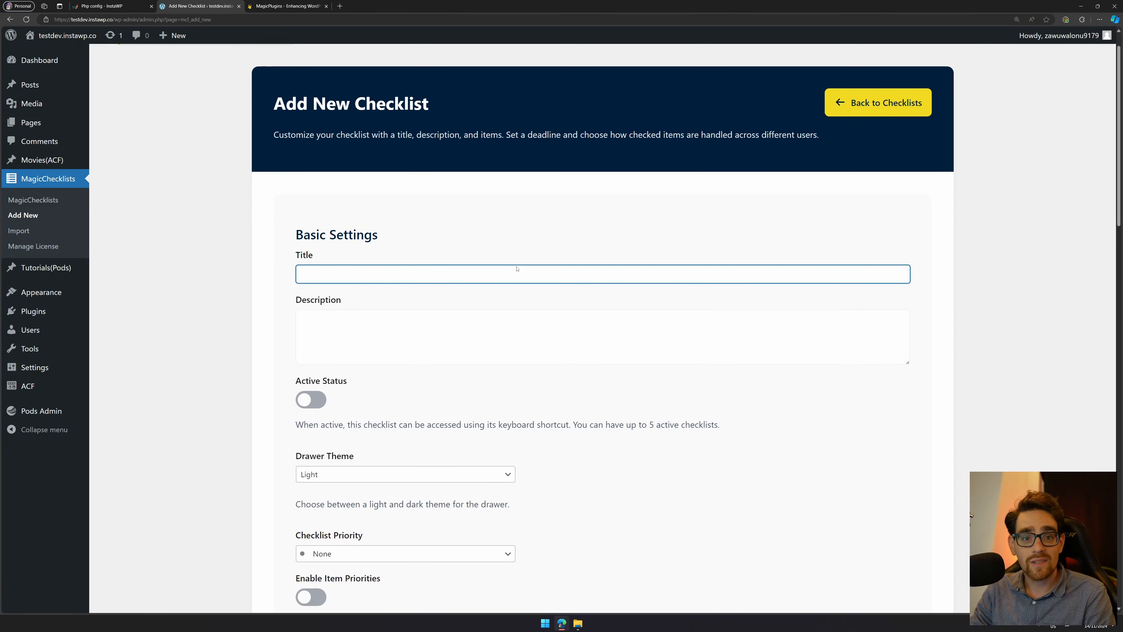
{"action": "type", "text": "WordPress Maintenance"}
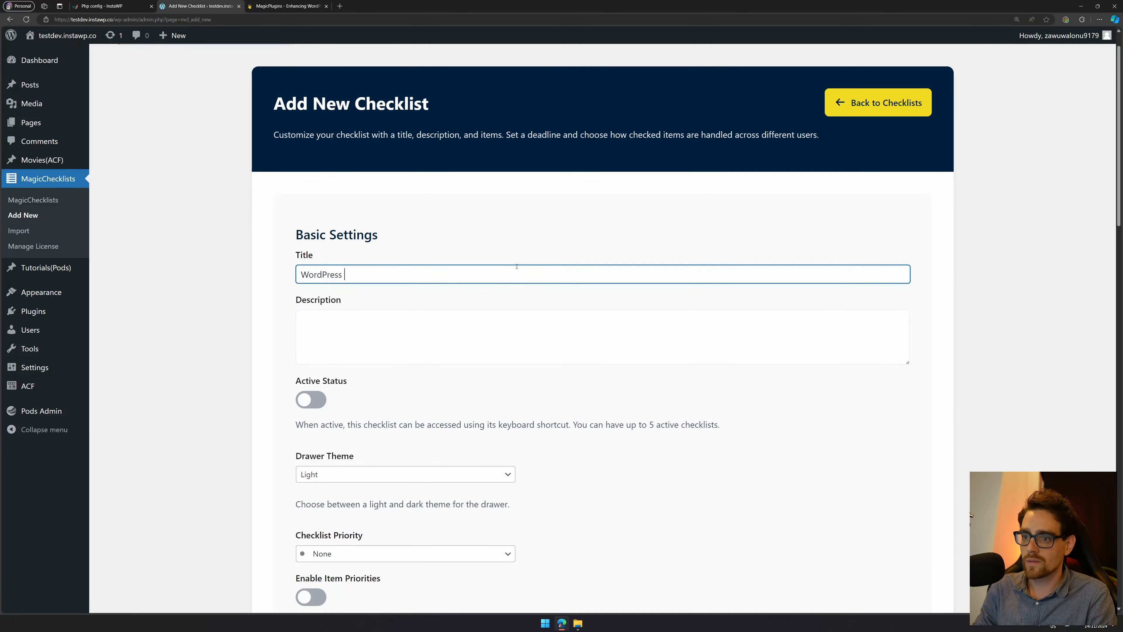
{"action": "scroll", "coordinate": [420, 265], "scroll_direction": "down", "scroll_amount": 2}
{"action": "left_click", "coordinate": [326, 264]}
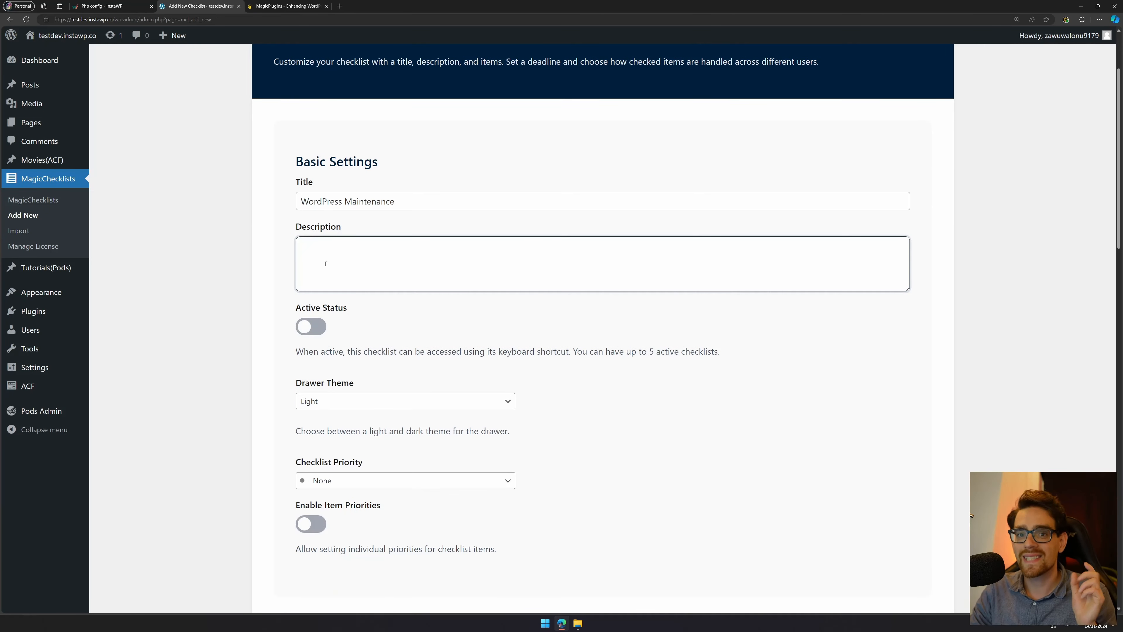
{"action": "left_click", "coordinate": [311, 326]}
Step: Set the checklist's drawer theme to Dark and its priority to Medium
{"action": "scroll", "coordinate": [504, 329], "scroll_direction": "down", "scroll_amount": 2}
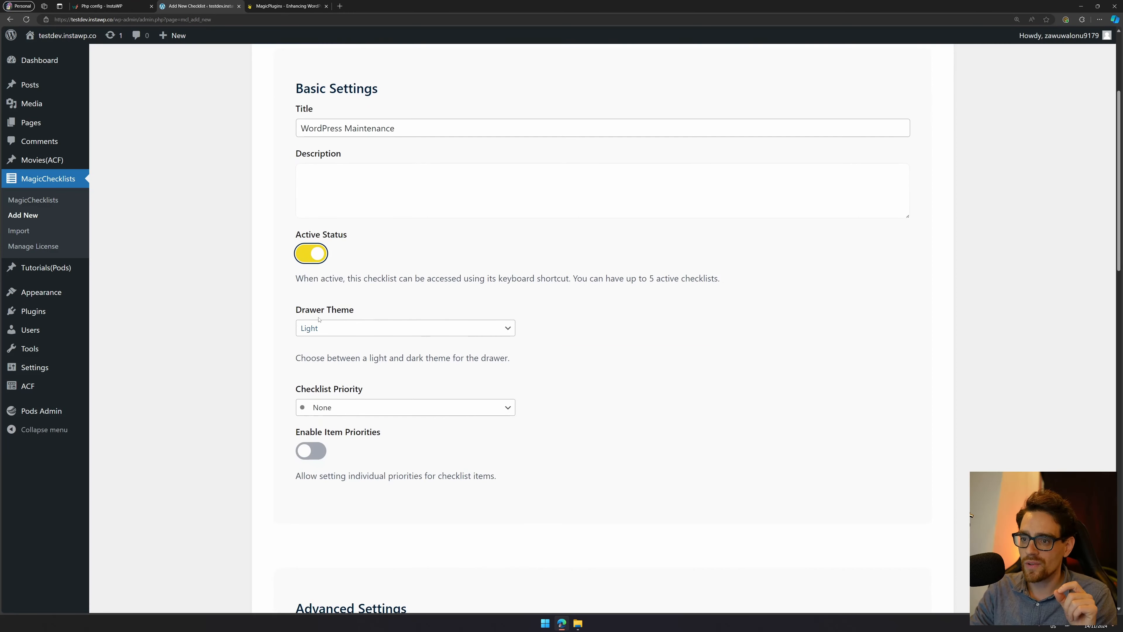
{"action": "left_click", "coordinate": [336, 327]}
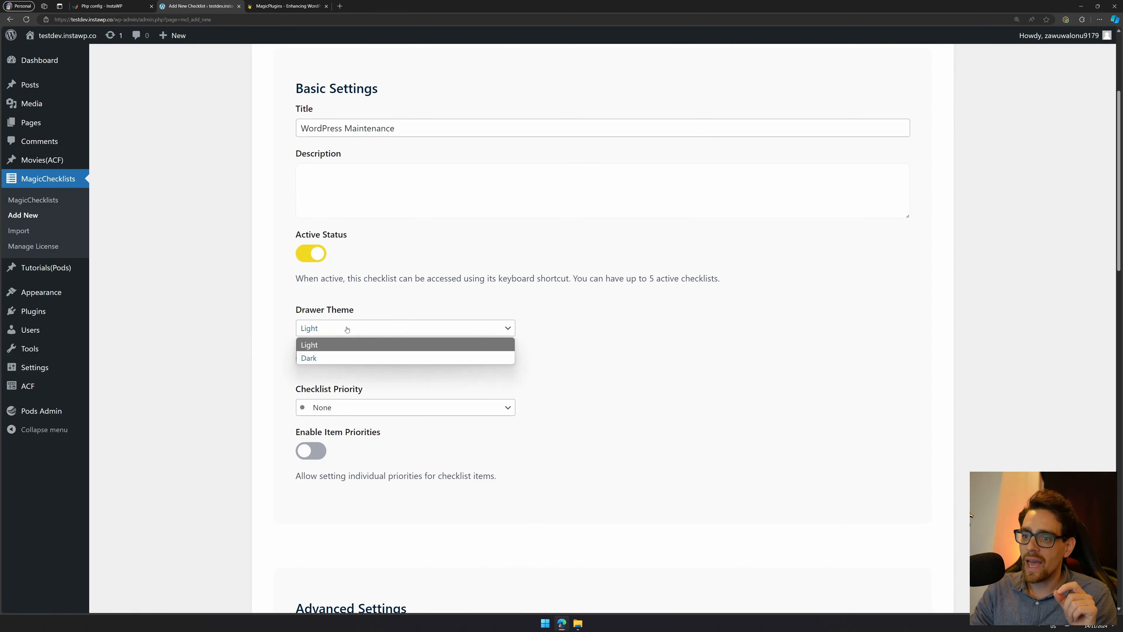
{"action": "left_click", "coordinate": [353, 357]}
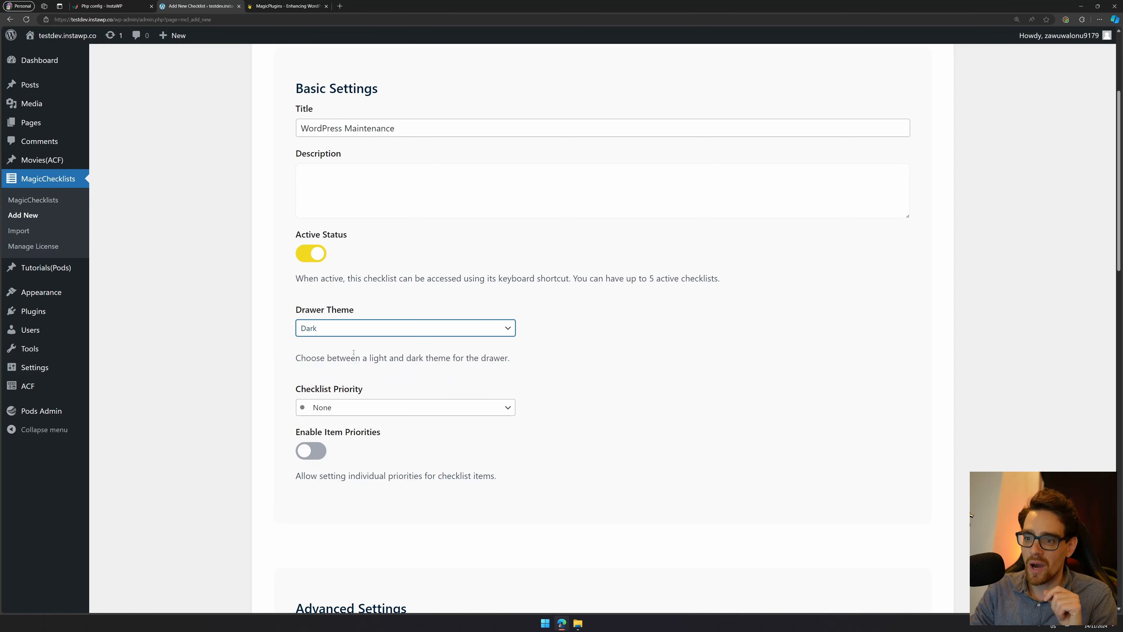
{"action": "left_click", "coordinate": [367, 407]}
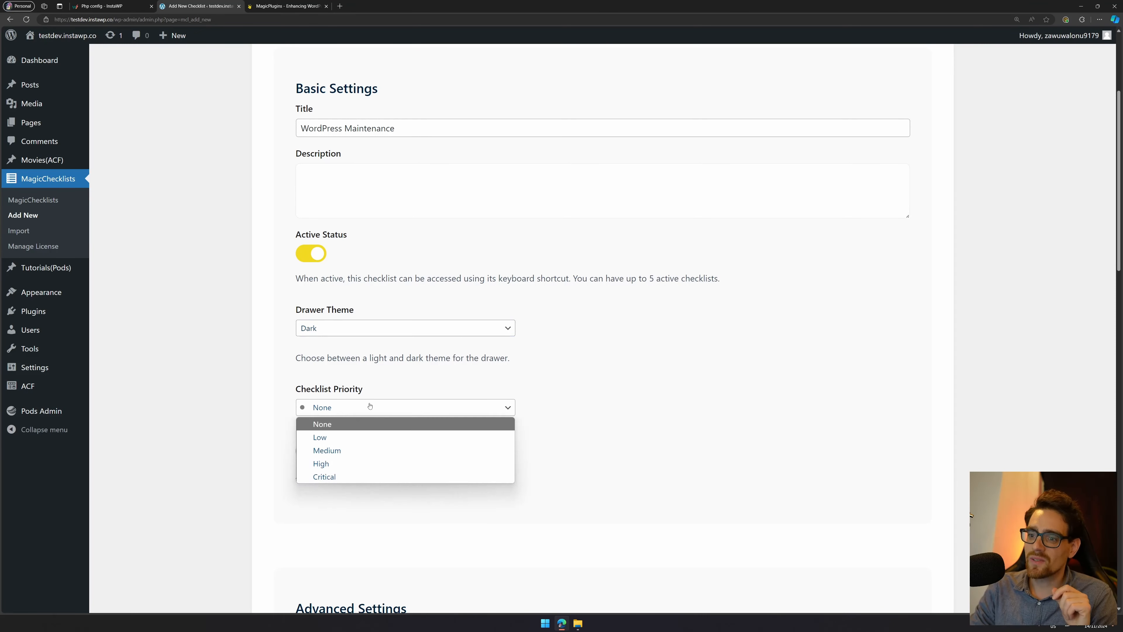
{"action": "left_click", "coordinate": [393, 450]}
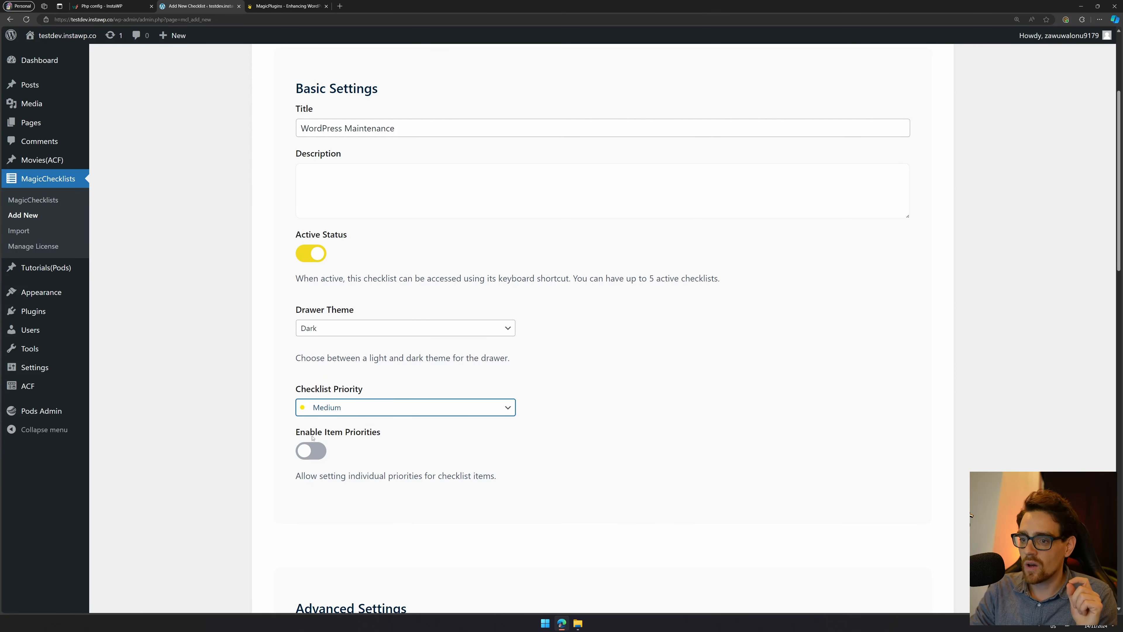
Step: Assign Ctrl+K as the checklist's keyboard shortcut in the advanced settings
{"action": "scroll", "coordinate": [312, 437], "scroll_direction": "down", "scroll_amount": 6}
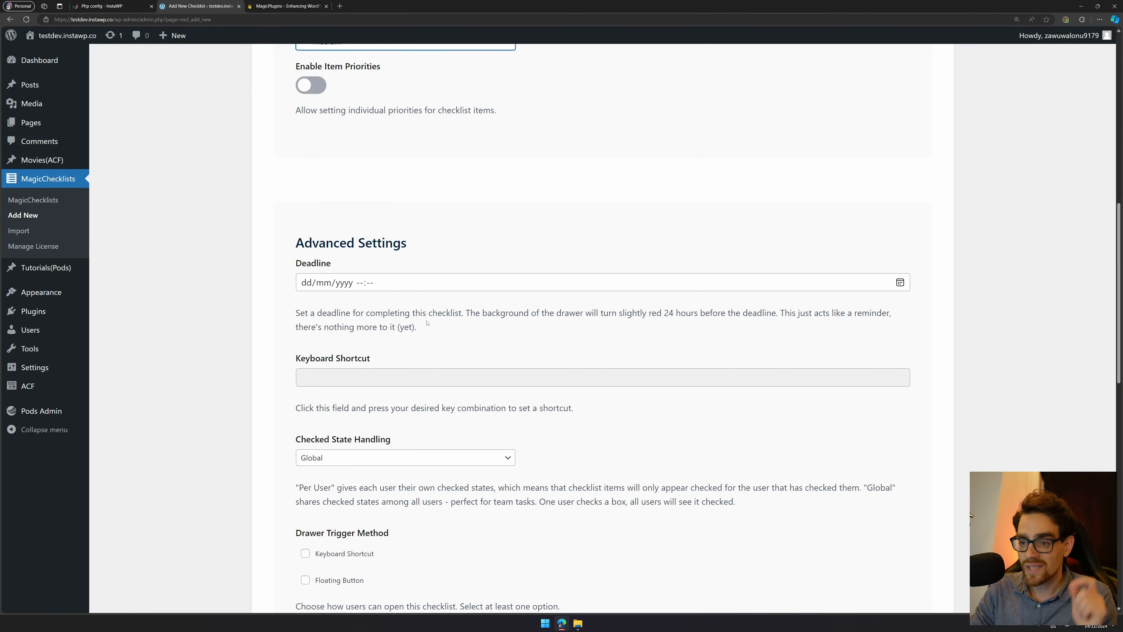
{"action": "scroll", "coordinate": [427, 323], "scroll_direction": "down", "scroll_amount": 2}
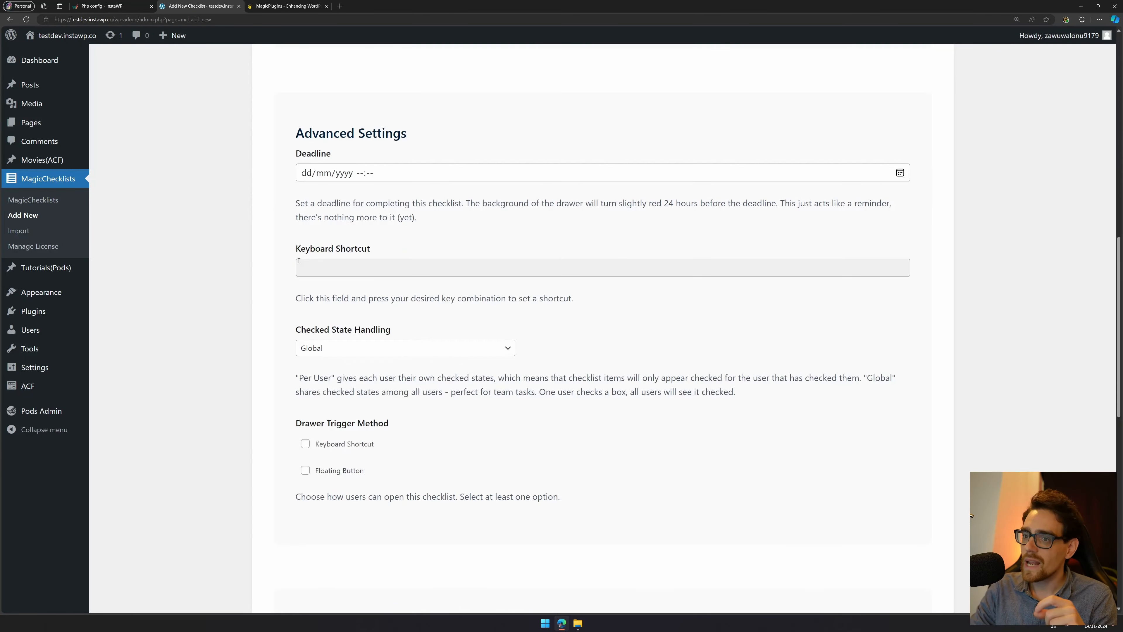
{"action": "left_click", "coordinate": [335, 270]}
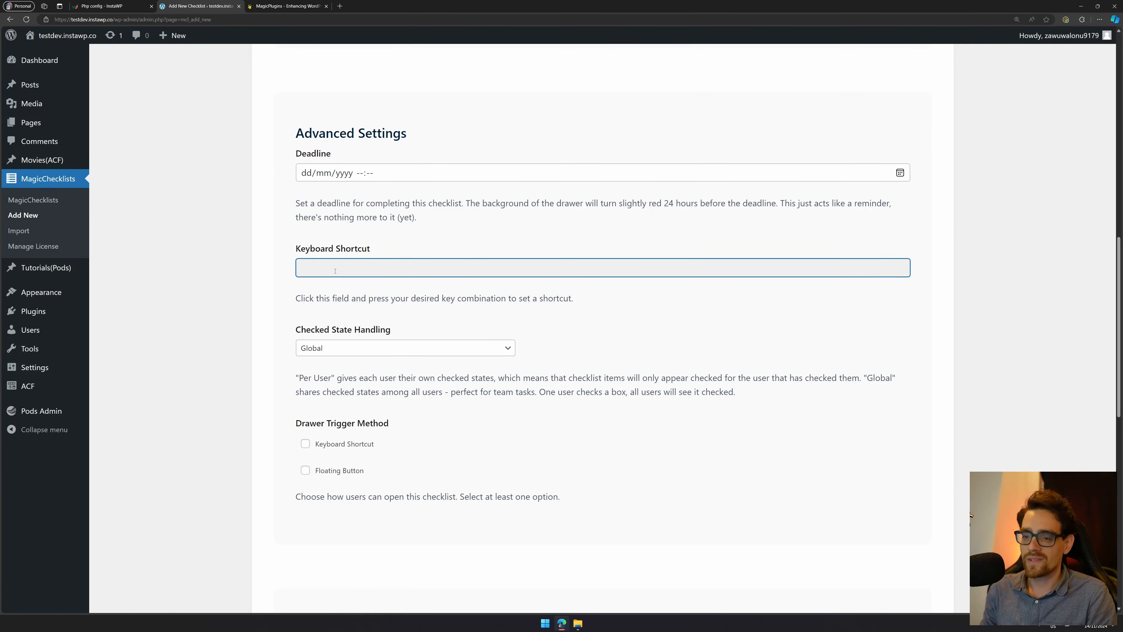
{"action": "key", "text": "ctrl"}
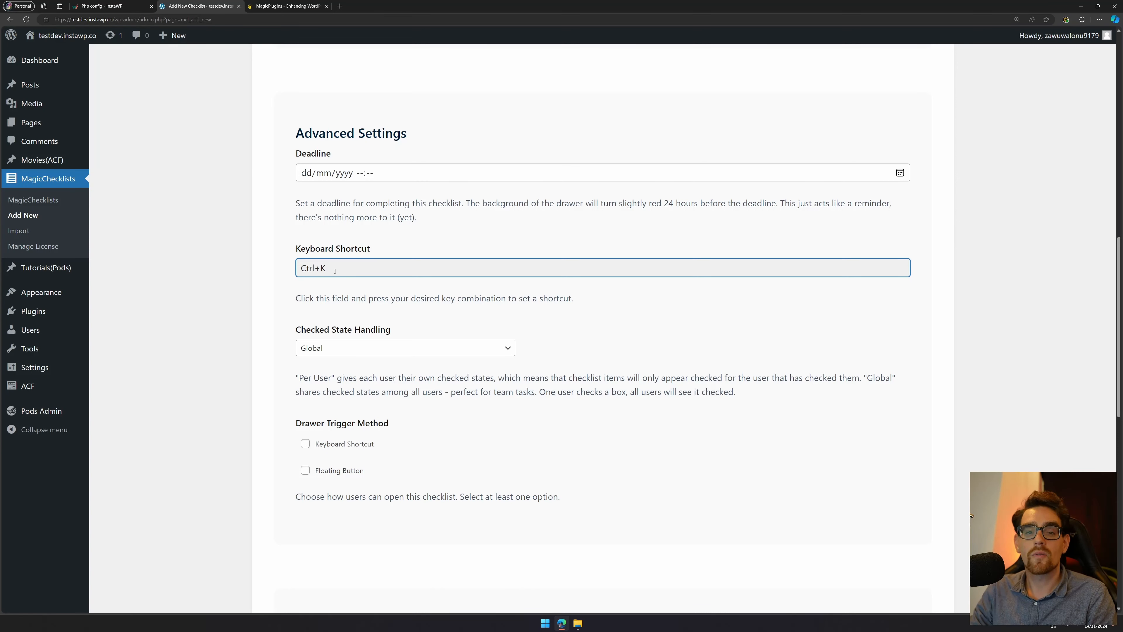
Step: Try Per User as the checked state handling and return it to Global
{"action": "left_click", "coordinate": [327, 332]}
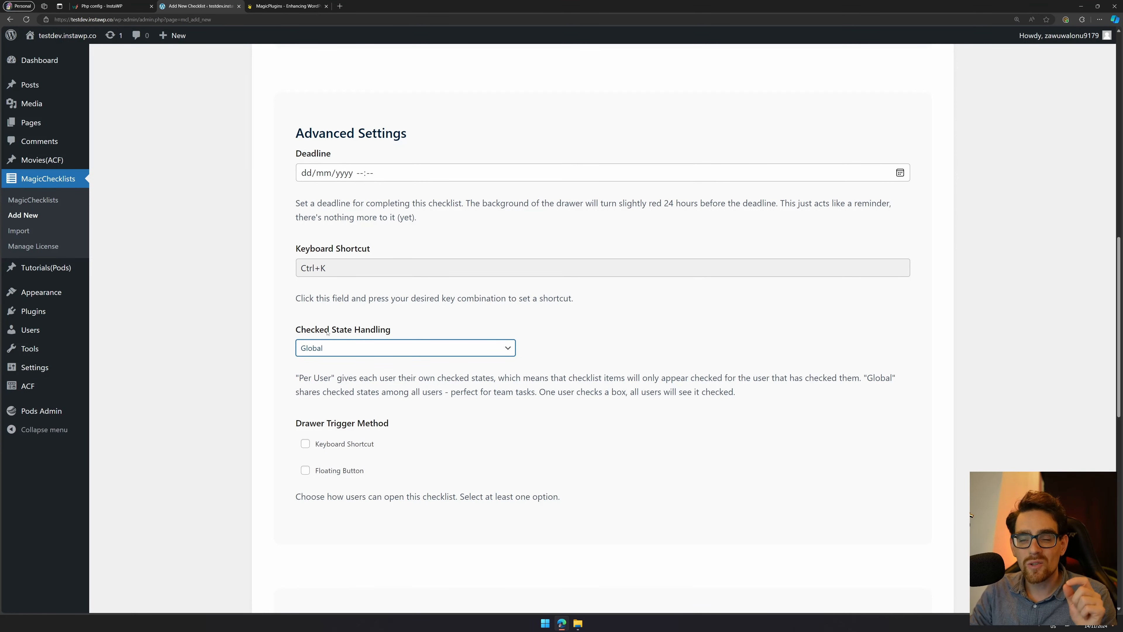
{"action": "left_click", "coordinate": [345, 350]}
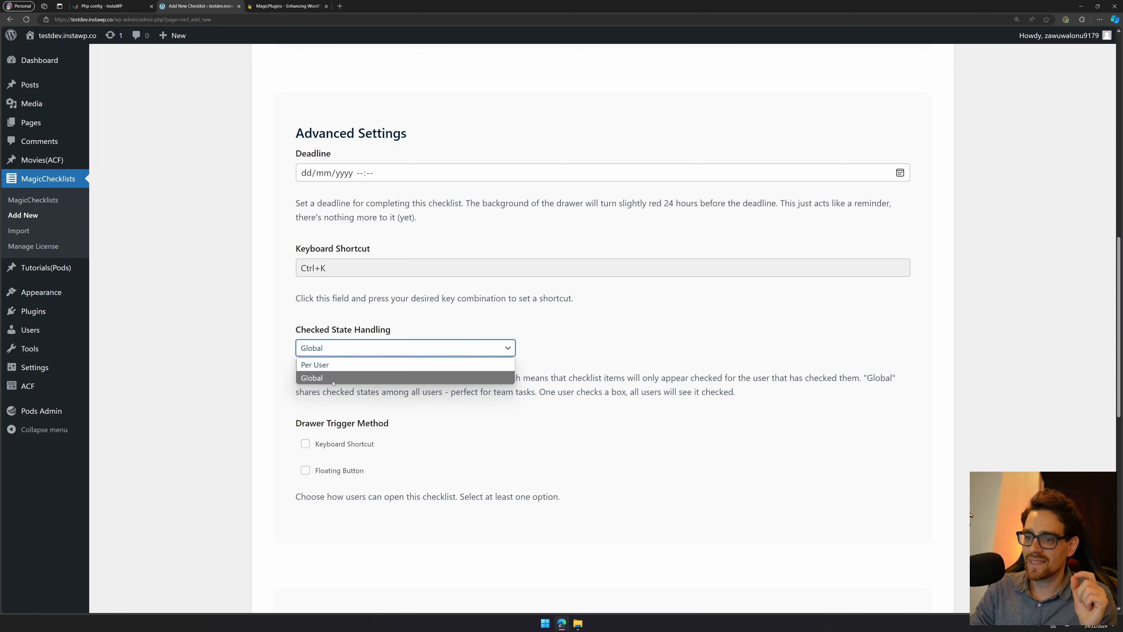
{"action": "left_click", "coordinate": [330, 365]}
{"action": "left_click", "coordinate": [343, 352]}
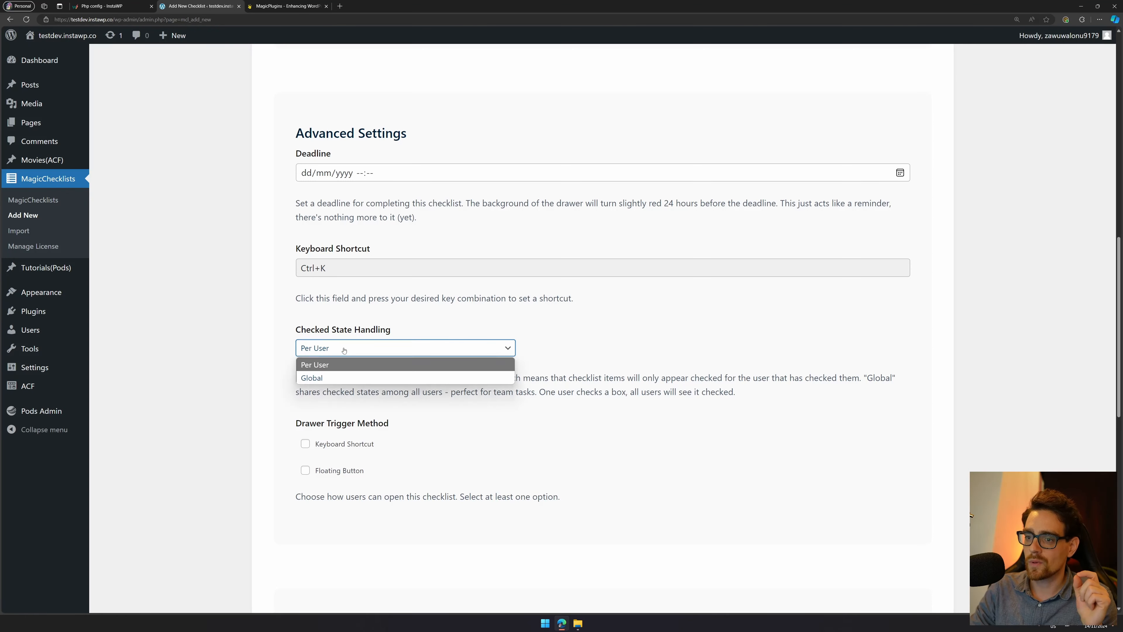
{"action": "left_click", "coordinate": [349, 377]}
Step: Enable both the keyboard shortcut and floating button drawer triggers, and set the floating button title to "Maintenance"
{"action": "scroll", "coordinate": [341, 372], "scroll_direction": "down", "scroll_amount": 2}
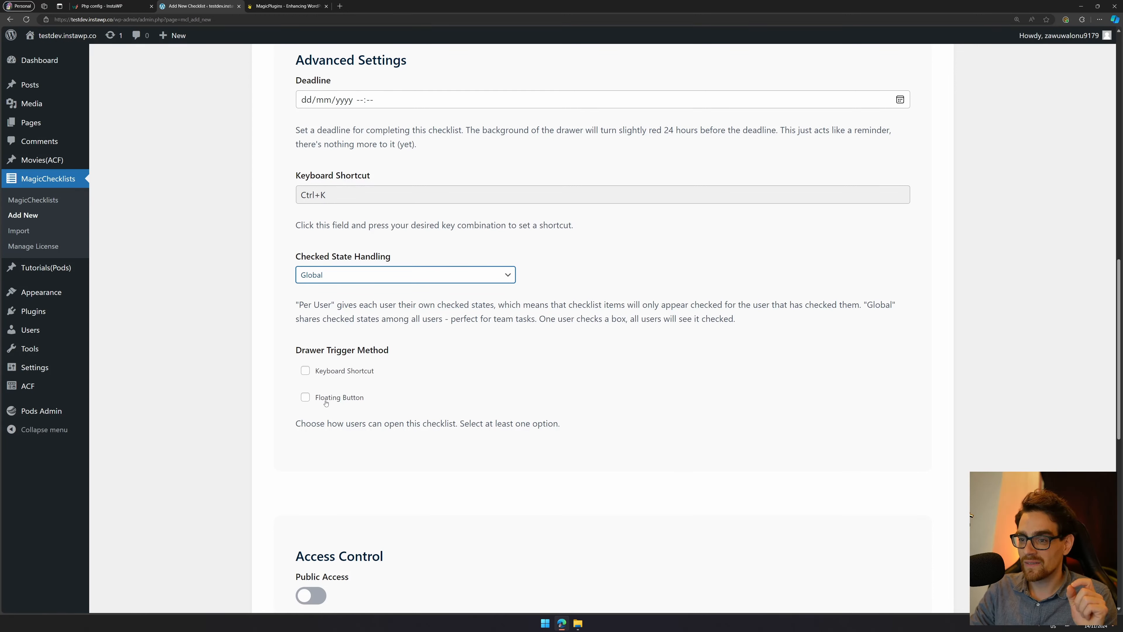
{"action": "left_click", "coordinate": [339, 371]}
{"action": "left_click_drag", "start_coordinate": [347, 398], "coordinate": [349, 398]}
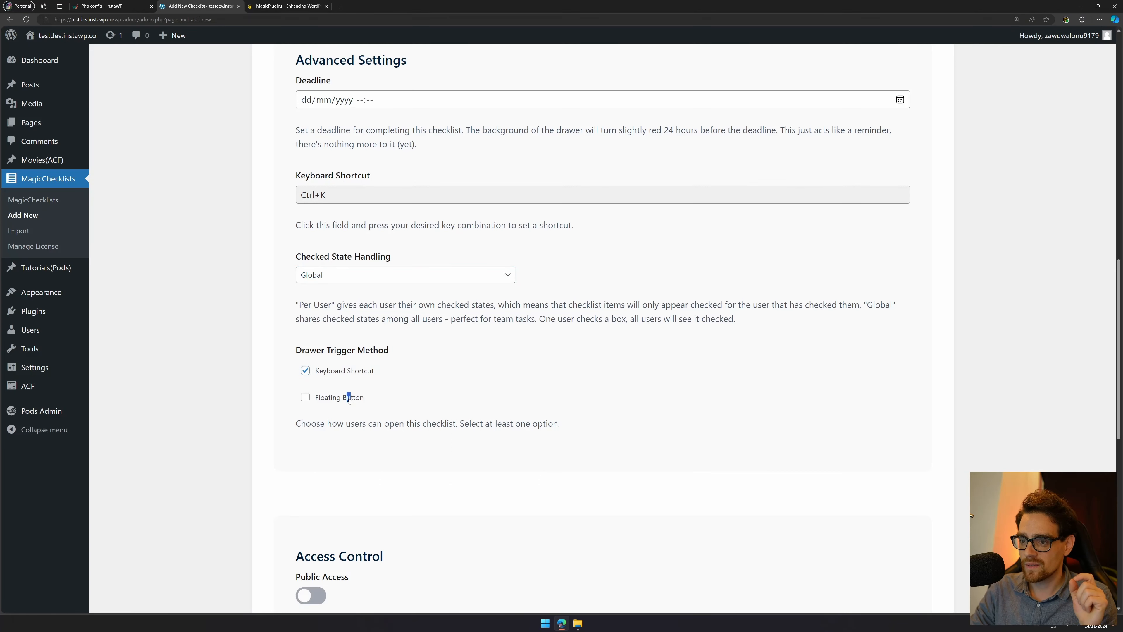
{"action": "left_click", "coordinate": [350, 397]}
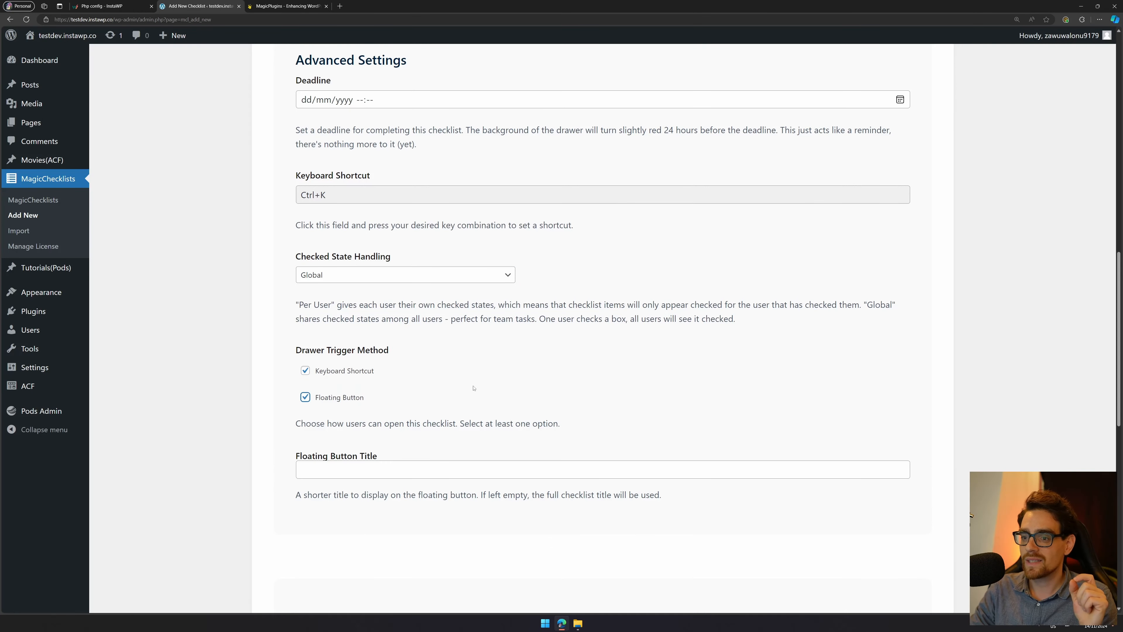
{"action": "scroll", "coordinate": [473, 388], "scroll_direction": "down", "scroll_amount": 3}
{"action": "left_click", "coordinate": [425, 323]}
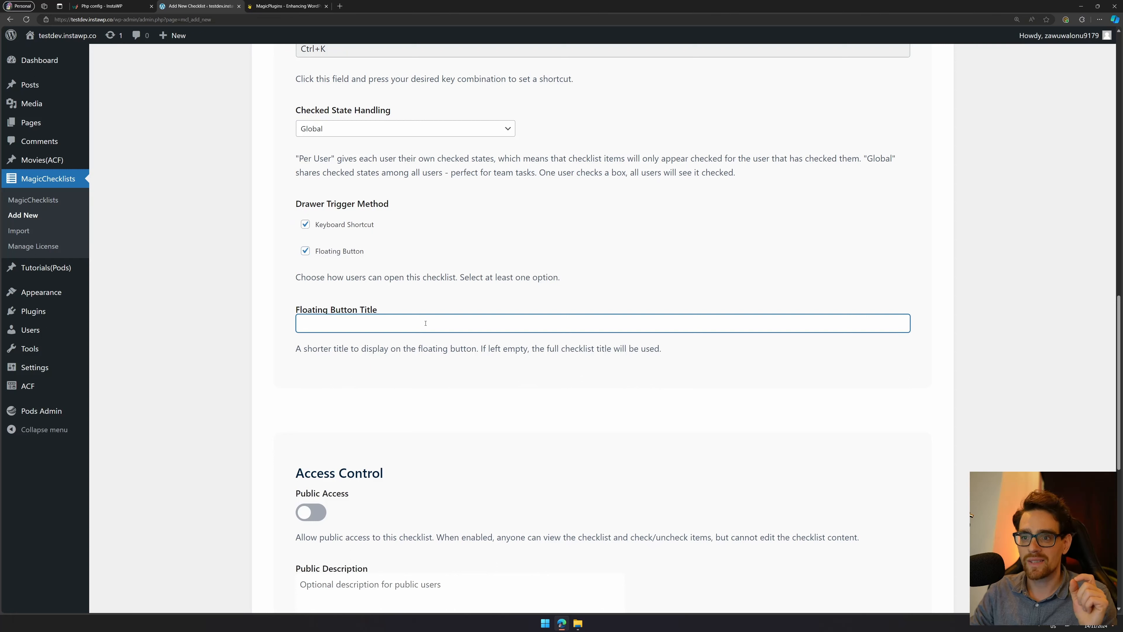
{"action": "type", "text": "Maintenance"}
Step: Enter "Audit the speed of the mainpages" as the first checklist item
{"action": "scroll", "coordinate": [425, 323], "scroll_direction": "down", "scroll_amount": 5}
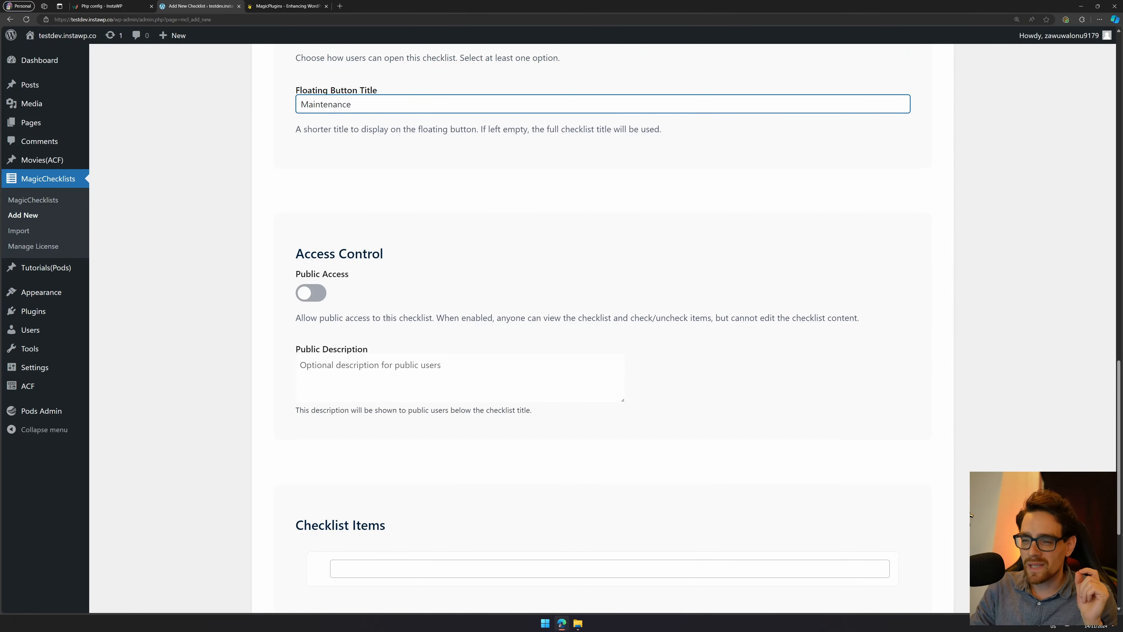
{"action": "scroll", "coordinate": [387, 318], "scroll_direction": "down", "scroll_amount": 4}
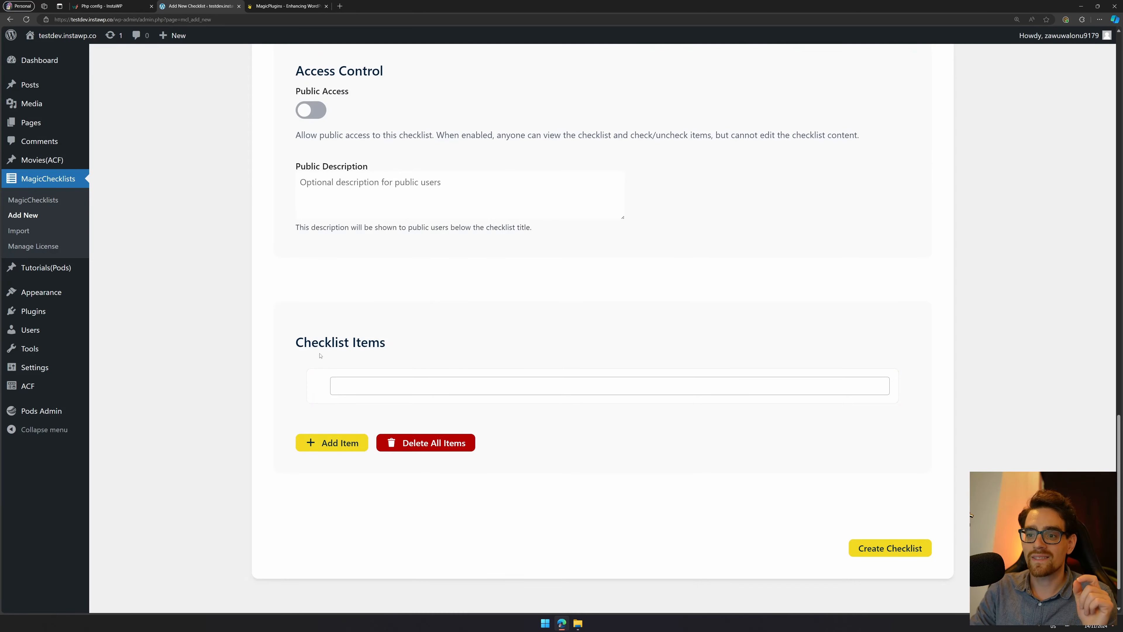
{"action": "left_click", "coordinate": [404, 394]}
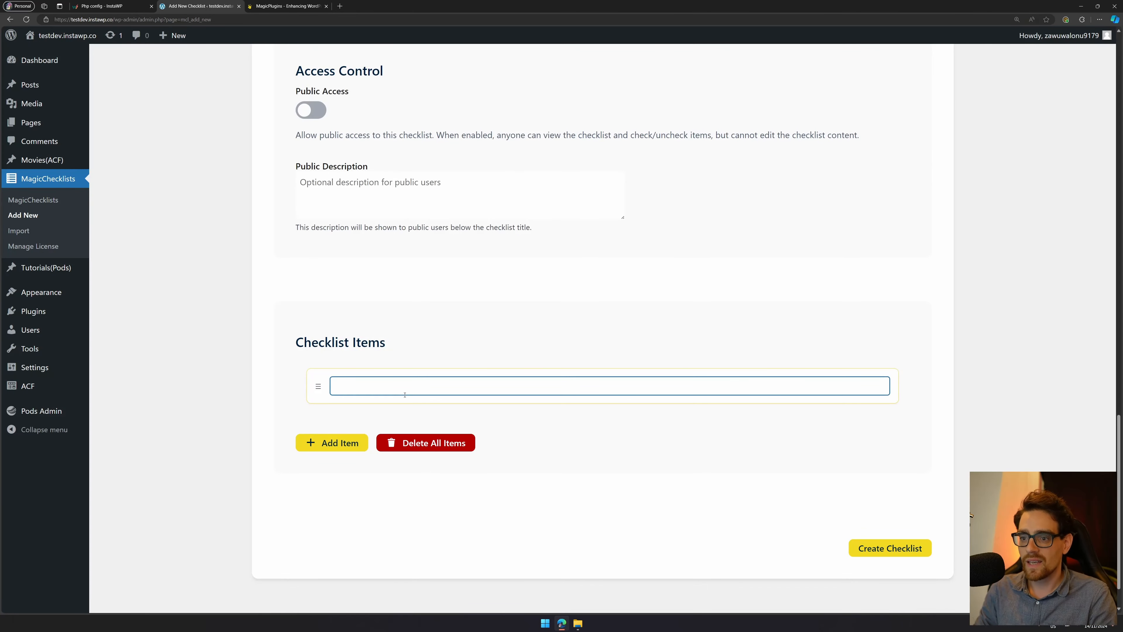
{"action": "type", "text": "A"}
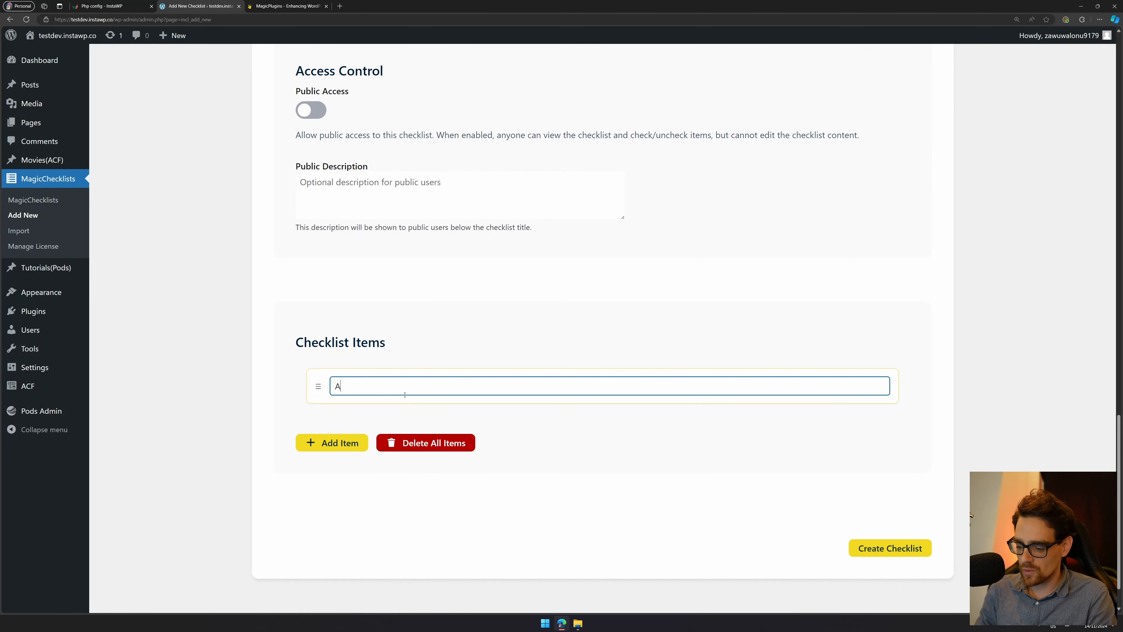
{"action": "type", "text": "udit the spe"}
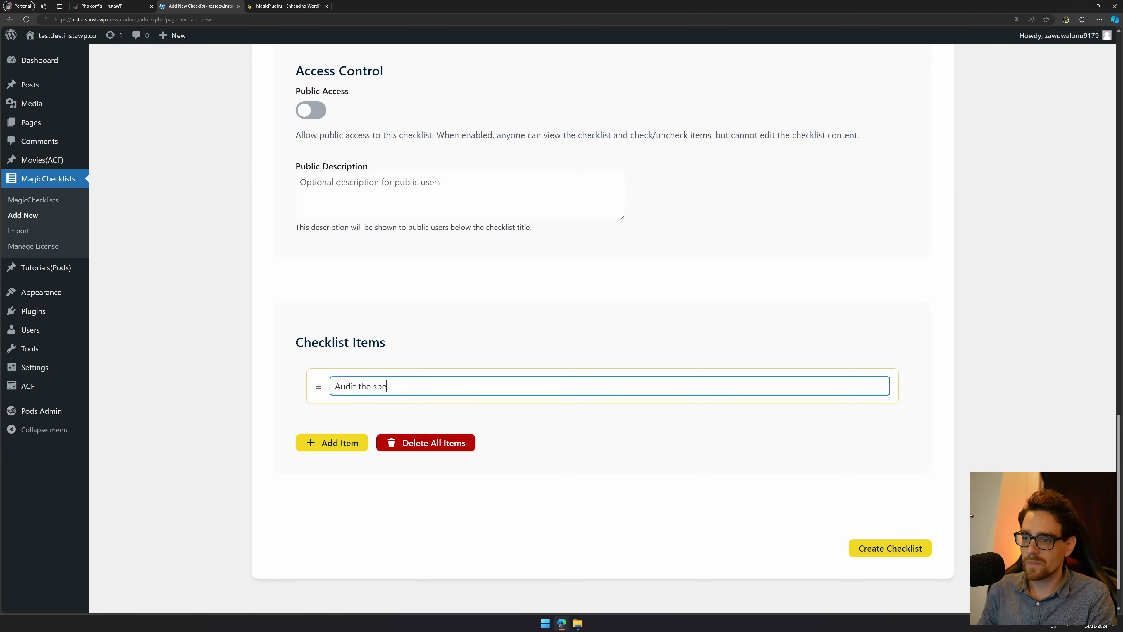
{"action": "type", "text": "ed of the mainpages"}
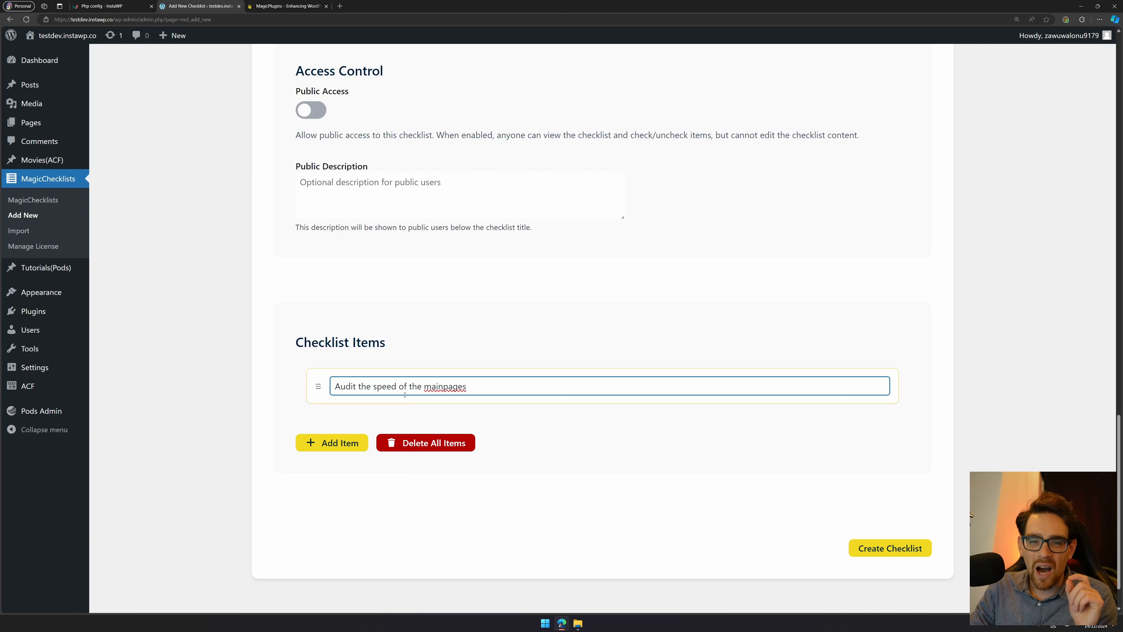
Step: Add the items "Update Plugins", "Create backup" and "Check image library", and create the checklist
{"action": "left_click", "coordinate": [349, 444]}
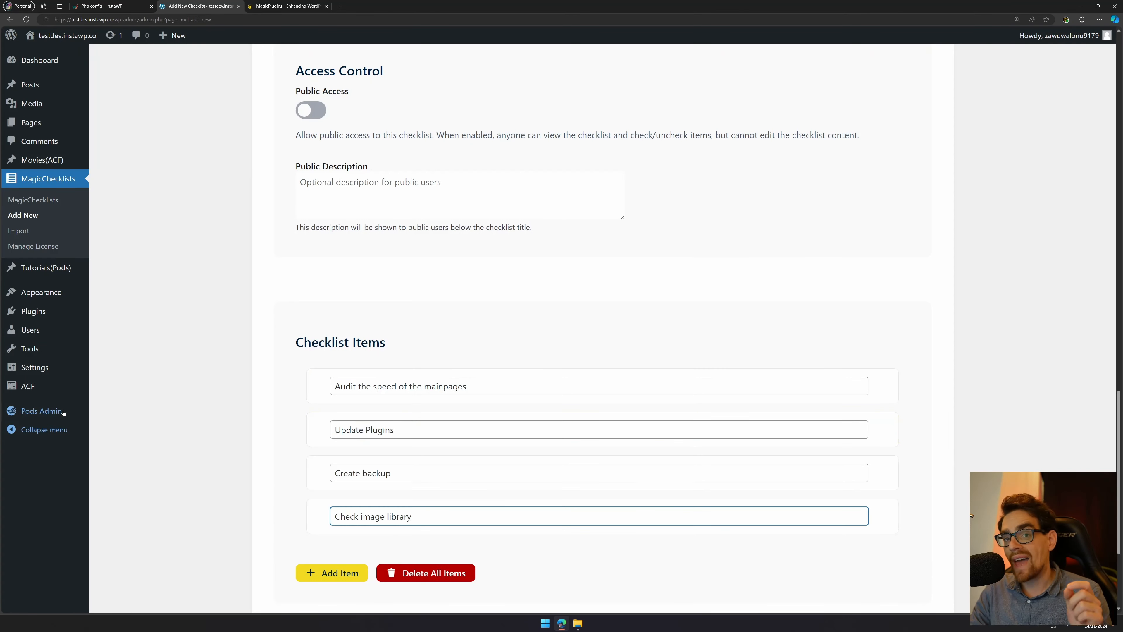
{"action": "scroll", "coordinate": [216, 411], "scroll_direction": "down", "scroll_amount": 3}
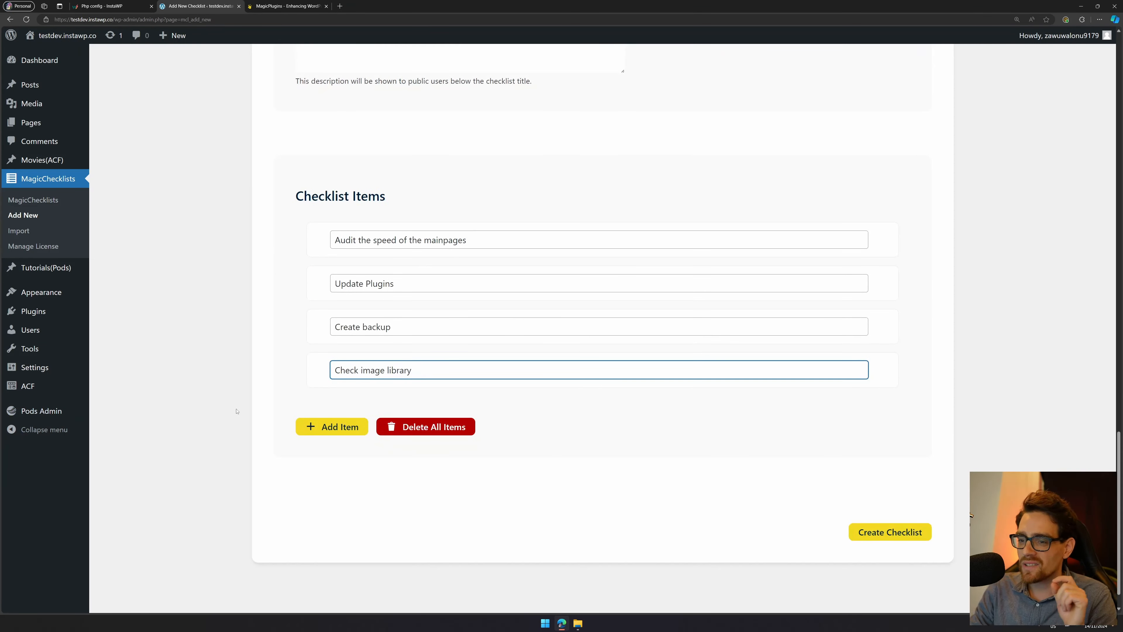
{"action": "left_click", "coordinate": [886, 536]}
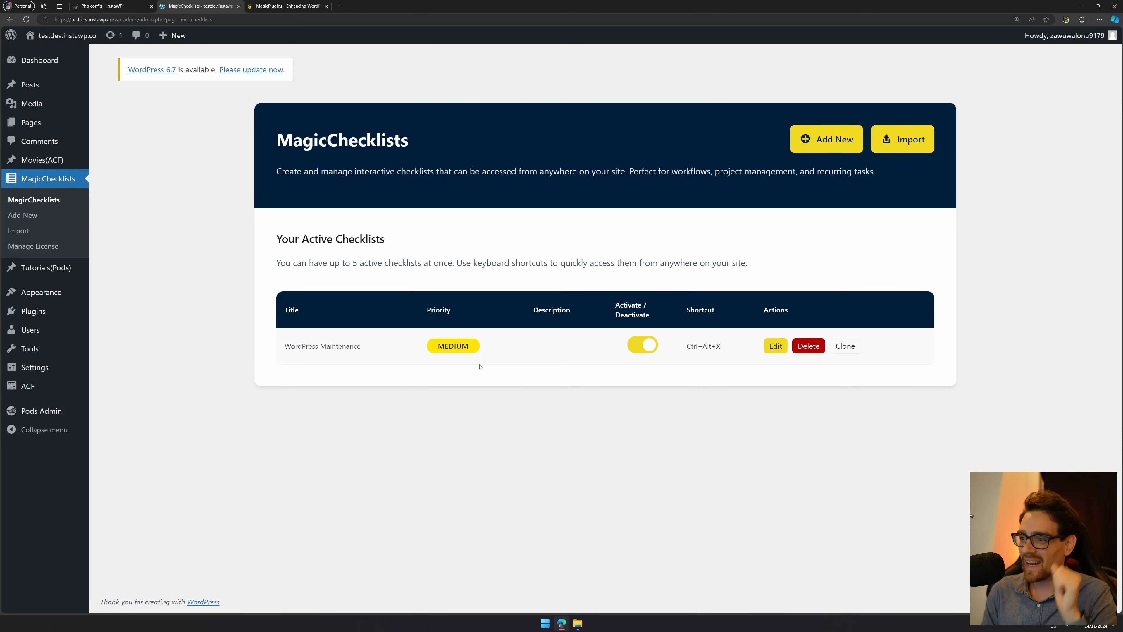
Step: Open the WordPress Maintenance checklist drawer over the checklist overview using its assigned key combination
{"action": "left_click_drag", "start_coordinate": [729, 344], "coordinate": [685, 346]}
{"action": "left_click", "coordinate": [684, 414]}
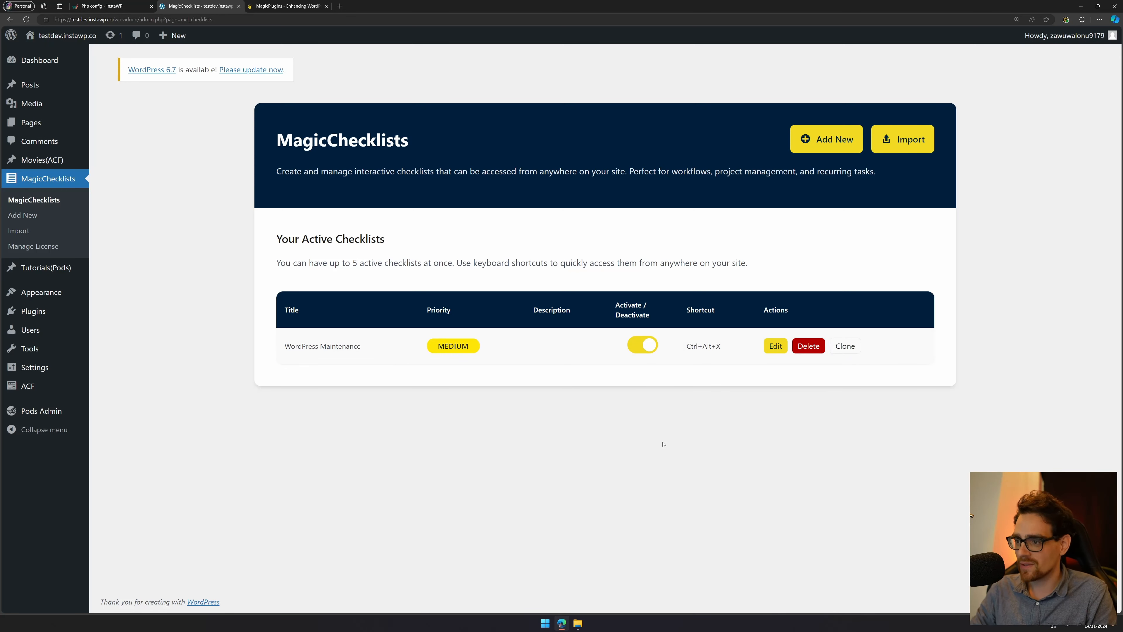
{"action": "key", "text": "ctrl+alt+x"}
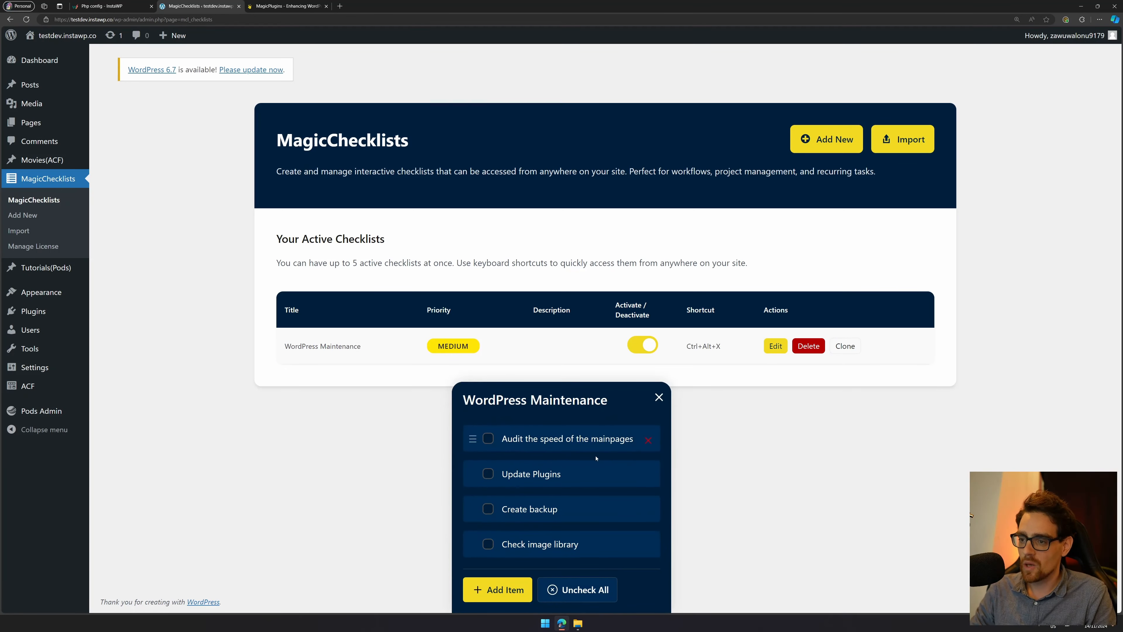
{"action": "mouse_move", "coordinate": [498, 440]}
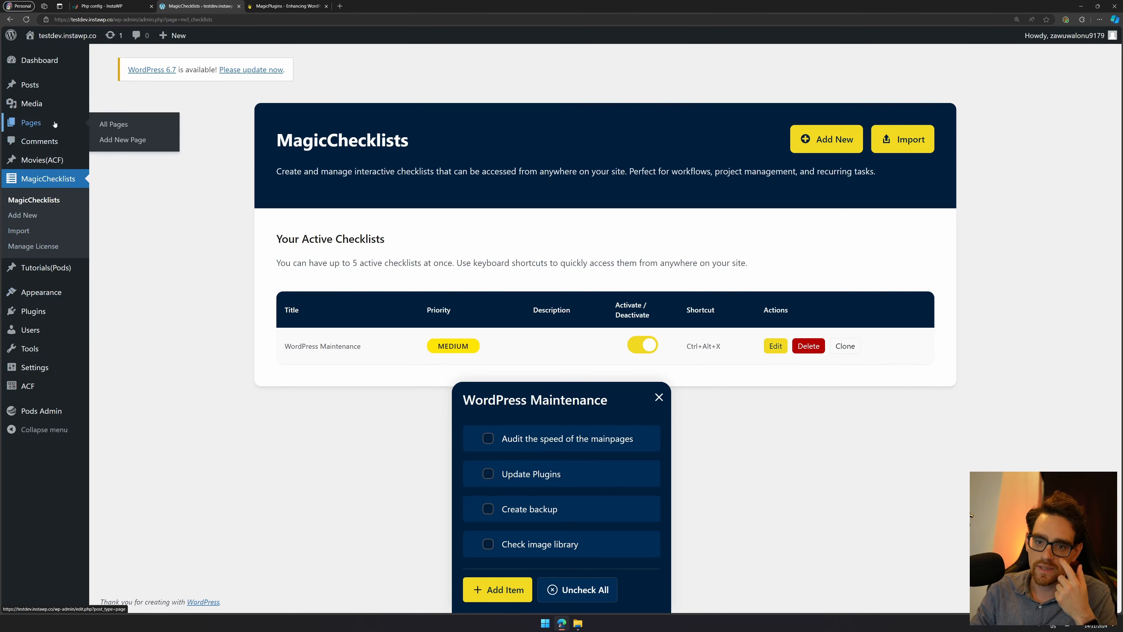
Step: Go from the checklist overview to the installed plugins and update WordPress to version 6.7
{"action": "left_click", "coordinate": [67, 311]}
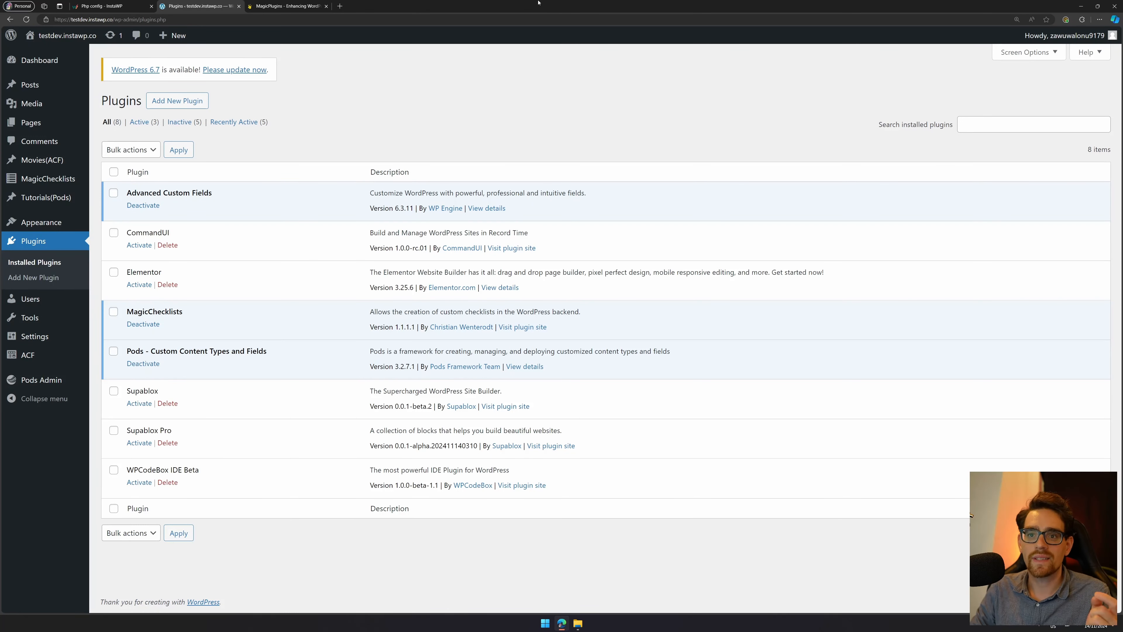
{"action": "left_click", "coordinate": [248, 75]}
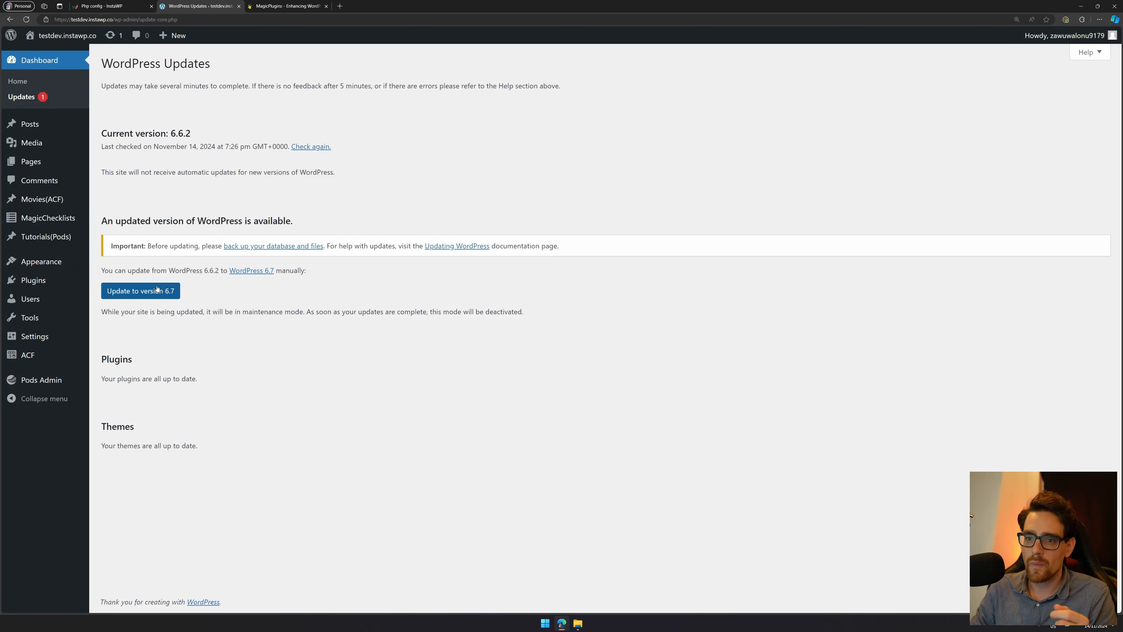
{"action": "left_click", "coordinate": [157, 288]}
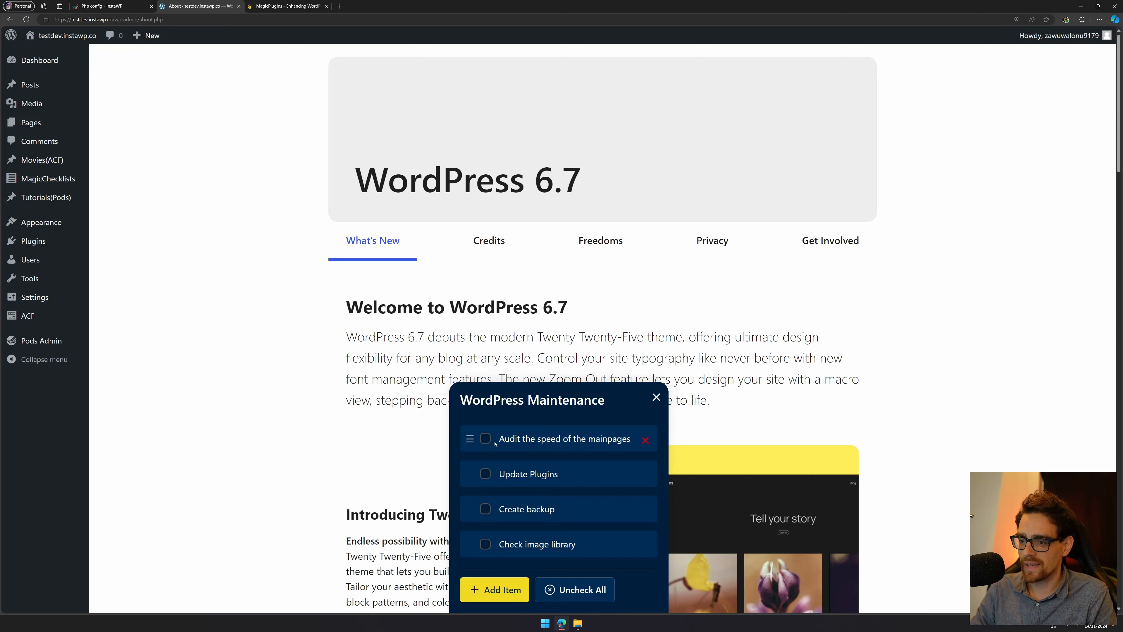
Step: Mark "Update Plugins" as done in the WordPress Maintenance drawer and add a new item "This is a check"
{"action": "left_click", "coordinate": [485, 474]}
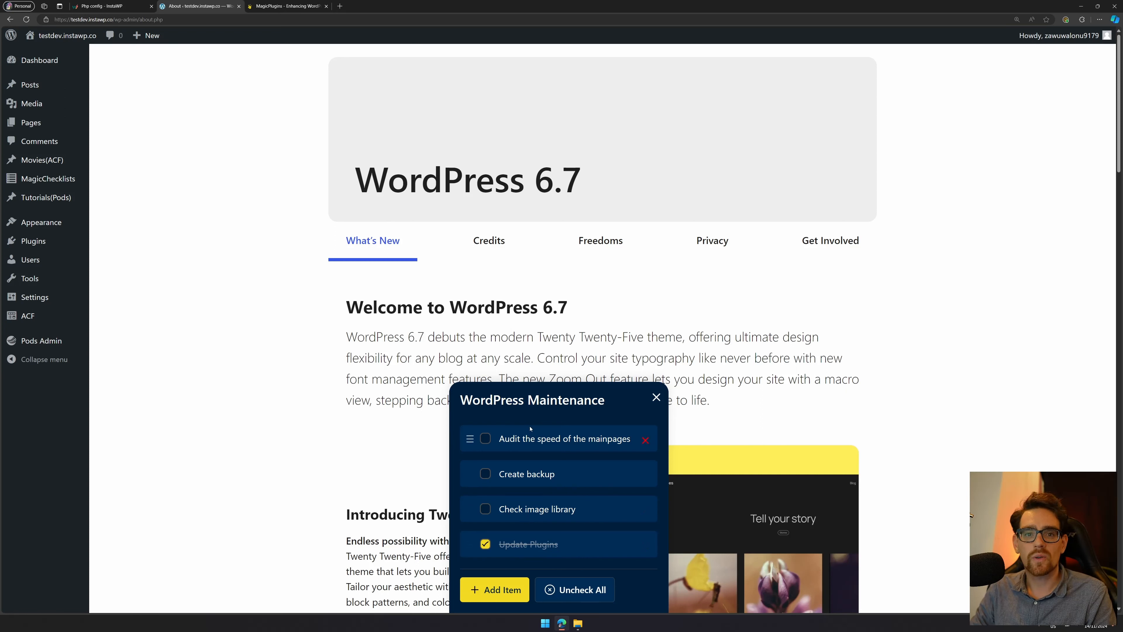
{"action": "left_click", "coordinate": [505, 585]}
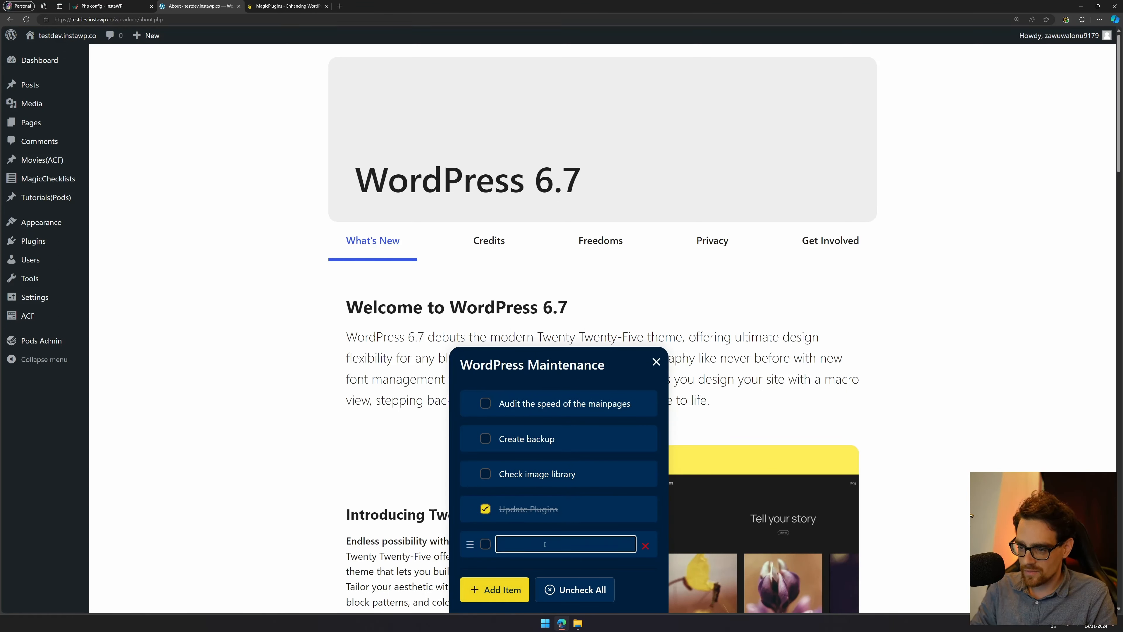
{"action": "type", "text": "This is a check"}
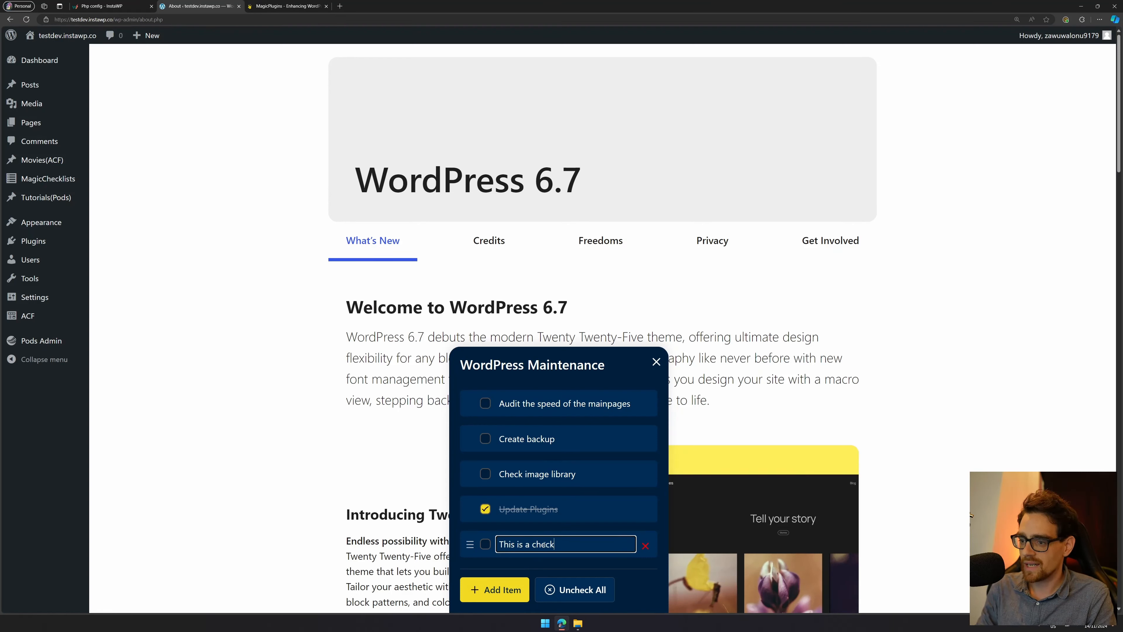
{"action": "key", "text": "Return"}
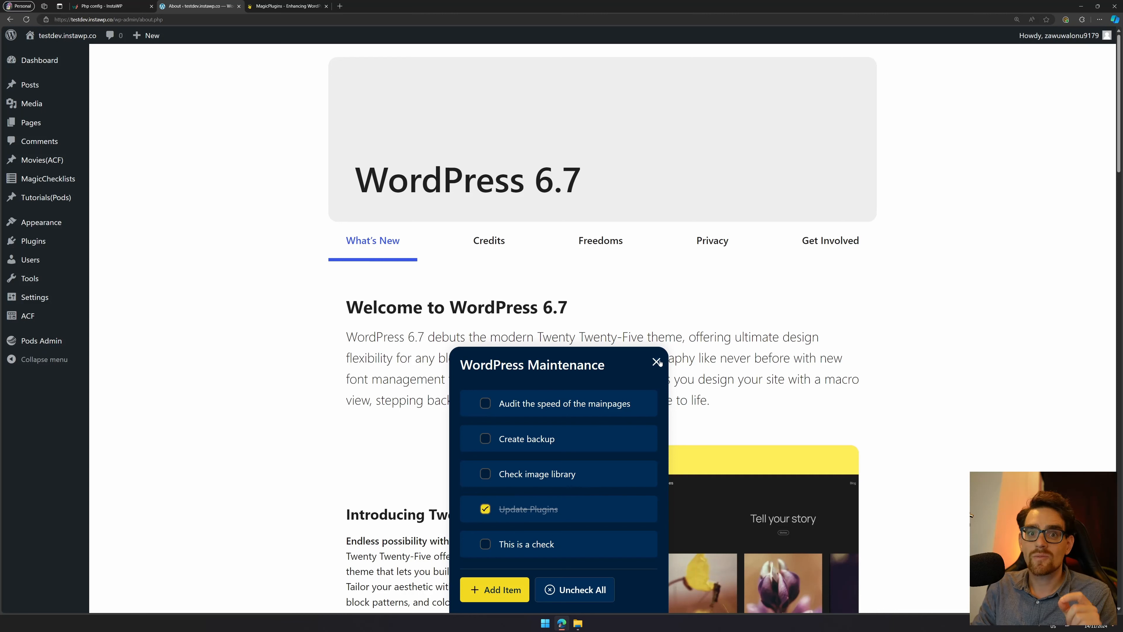
Step: Mark "This is a check", "Check image library", "Create backup" and "Audit the speed of the mainpages" as done
{"action": "left_click", "coordinate": [485, 544]}
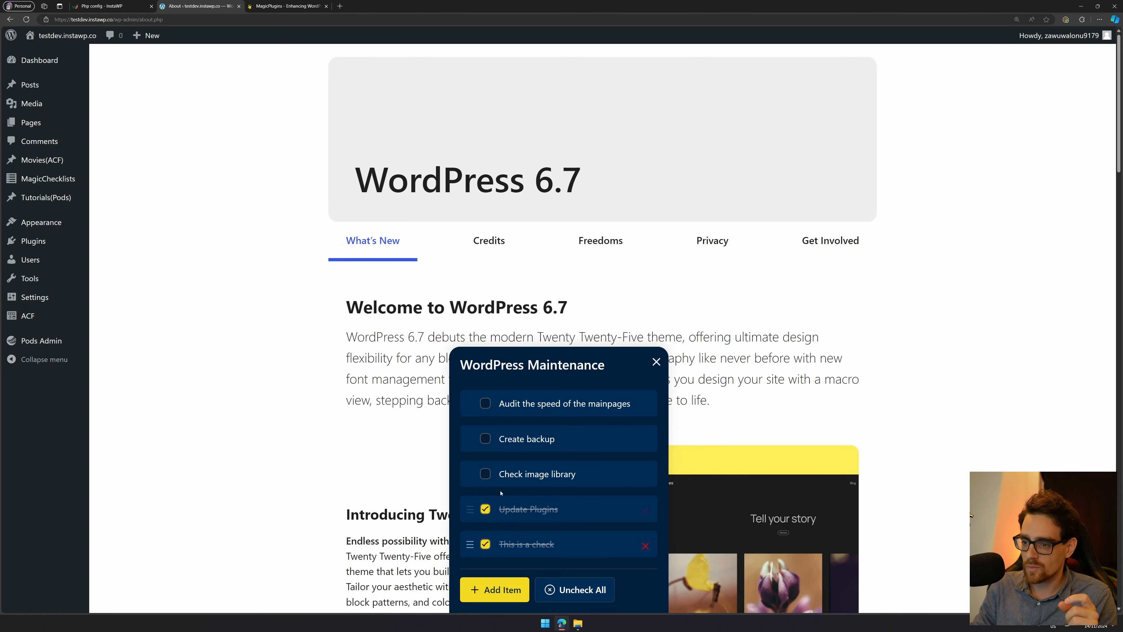
{"action": "left_click", "coordinate": [484, 474]}
{"action": "left_click", "coordinate": [485, 438]}
{"action": "left_click", "coordinate": [485, 403]}
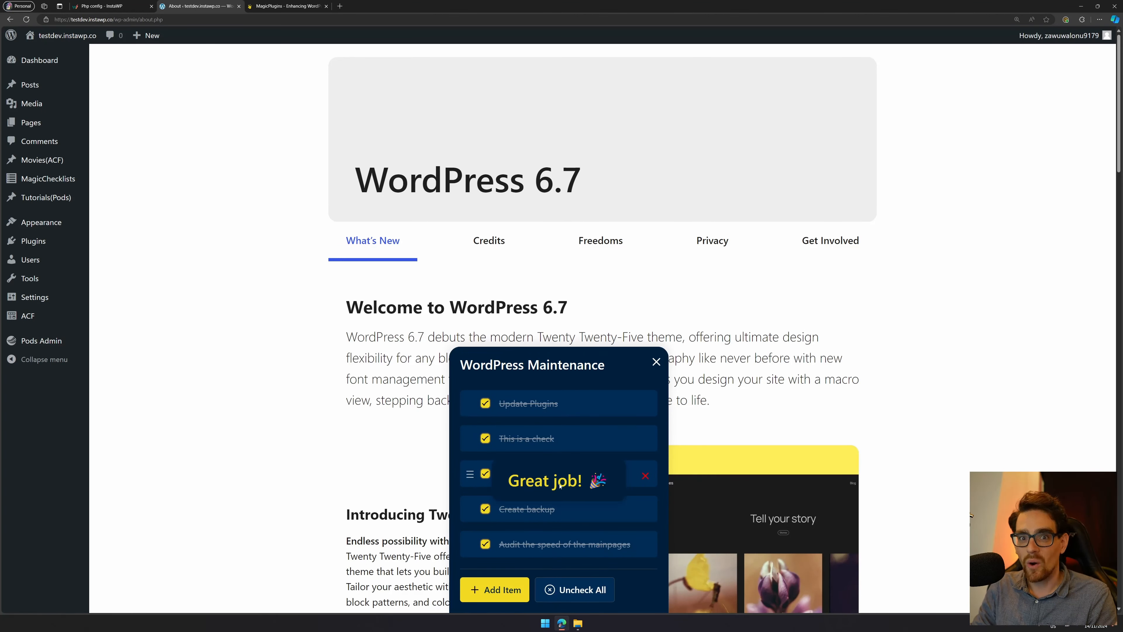
Step: Reset all checklist items to unchecked, and mark only "Update Plugins" and "This is a check" as done
{"action": "left_click", "coordinate": [567, 594]}
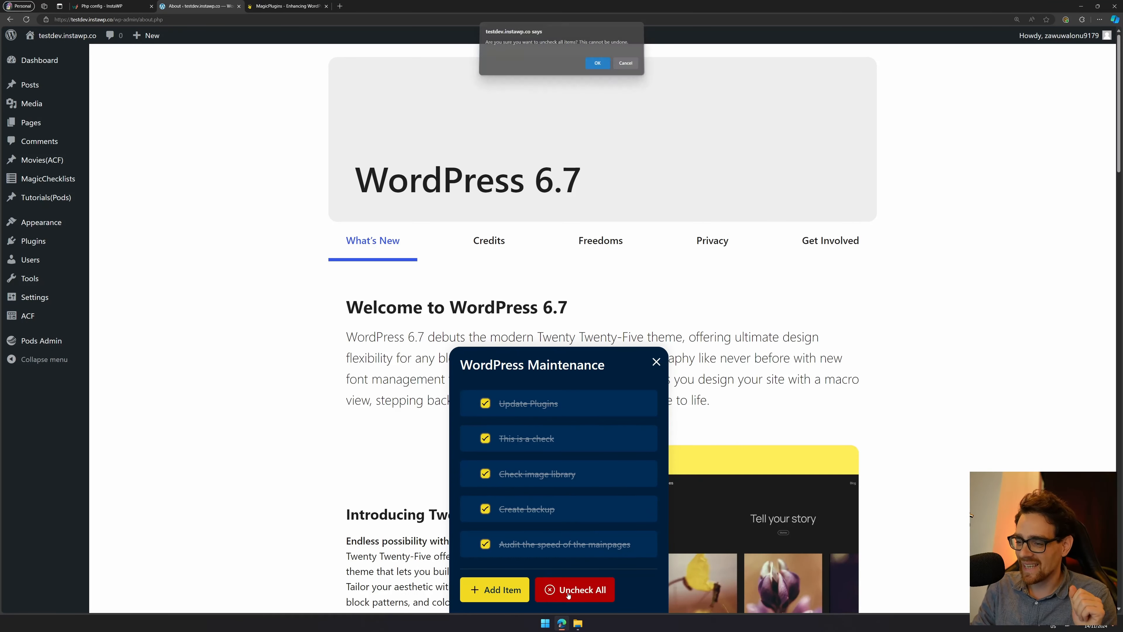
{"action": "left_click", "coordinate": [599, 64]}
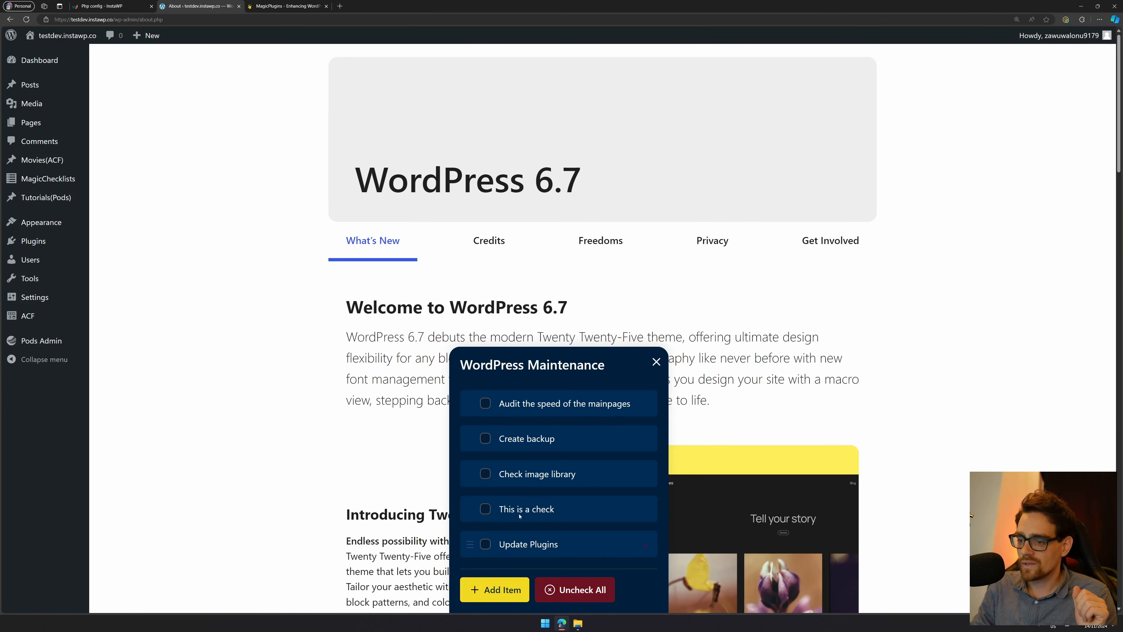
{"action": "left_click", "coordinate": [485, 544]}
{"action": "left_click", "coordinate": [485, 508]}
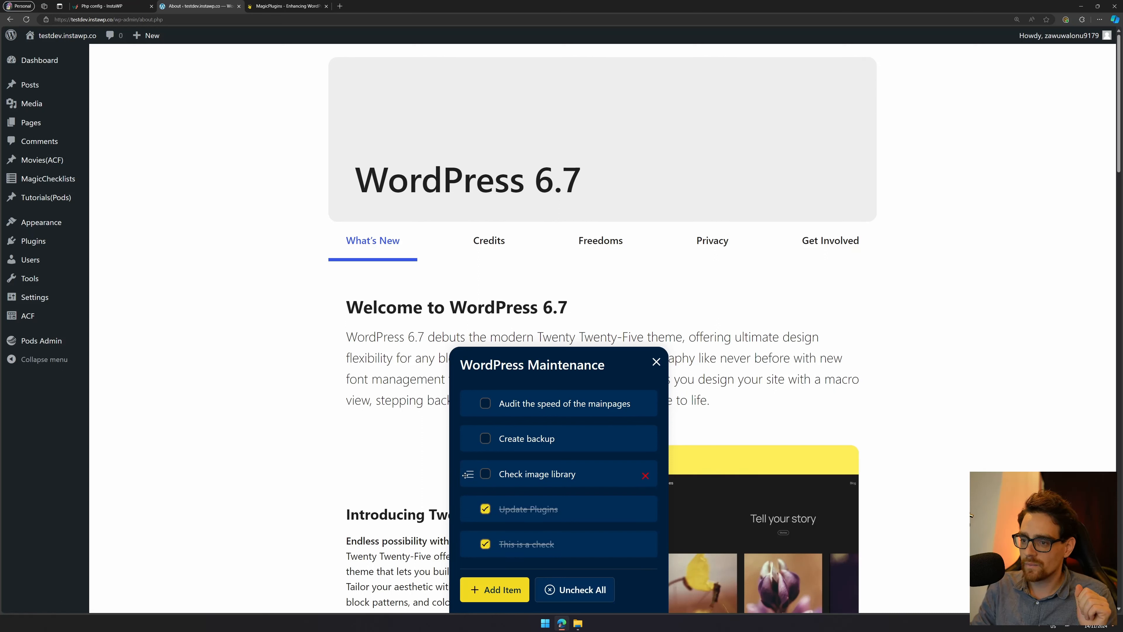
Step: Move "Create backup" above "Audit the speed of the mainpages" and delete the "This is a check" item
{"action": "left_click_drag", "start_coordinate": [467, 437], "coordinate": [471, 409]}
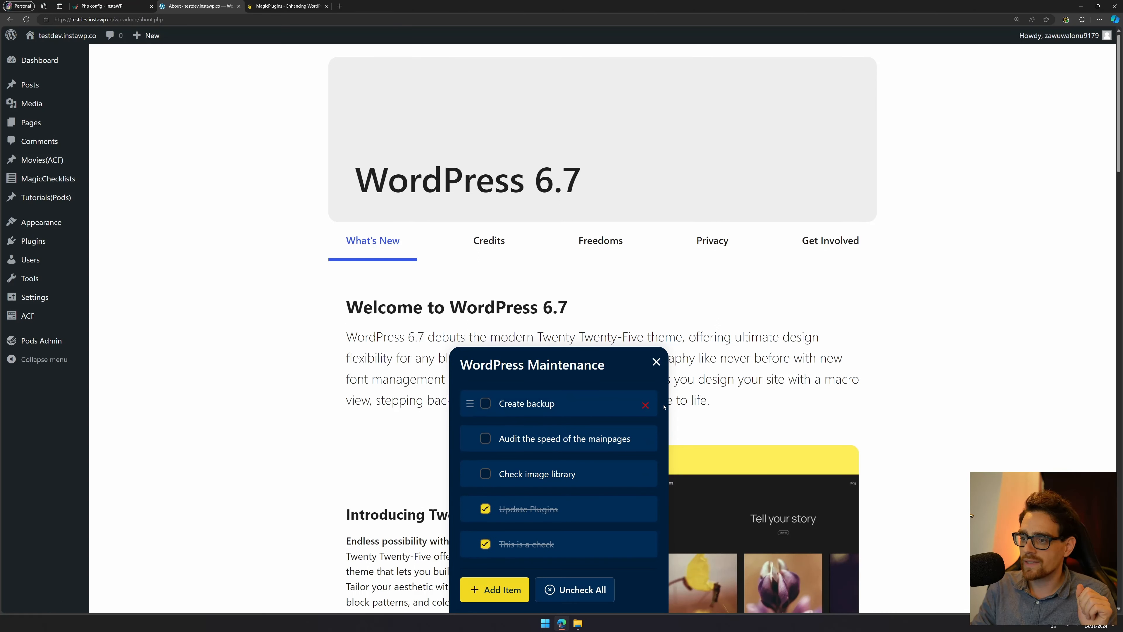
{"action": "left_click", "coordinate": [645, 545]}
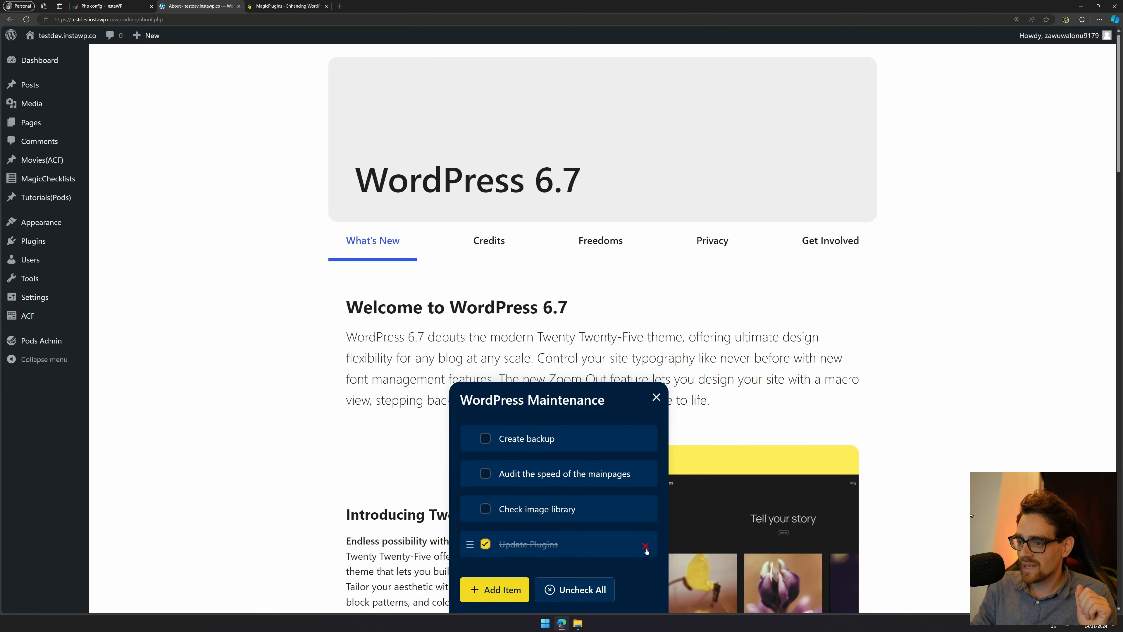